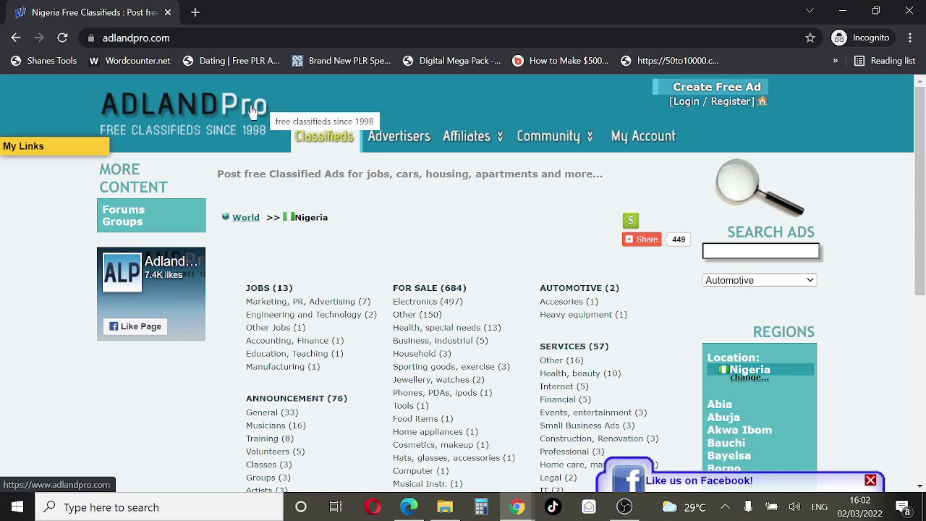
# - Look over the classified categories for Nigeria on the AdlandPro homepage and start creating a free ad
pyautogui.scroll(-3, 495, 294)
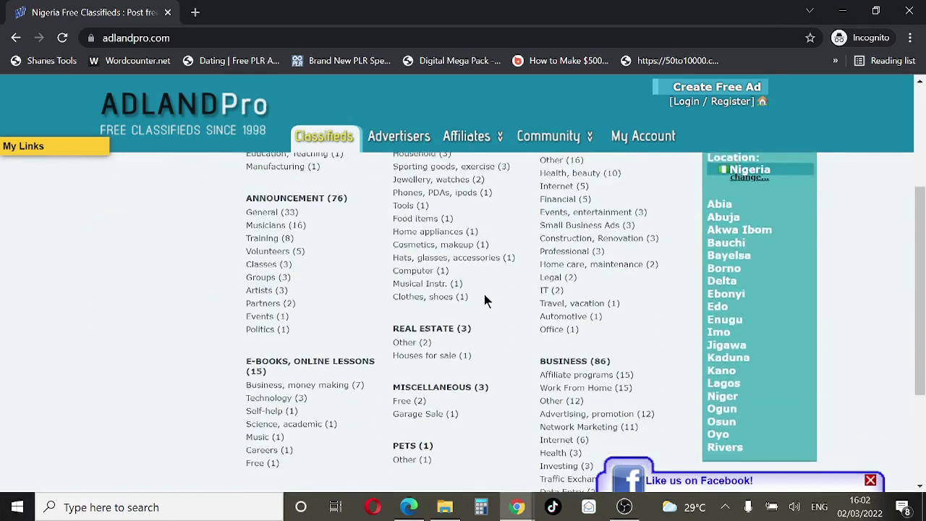
pyautogui.scroll(3, 485, 299)
pyautogui.scroll(-2, 287, 318)
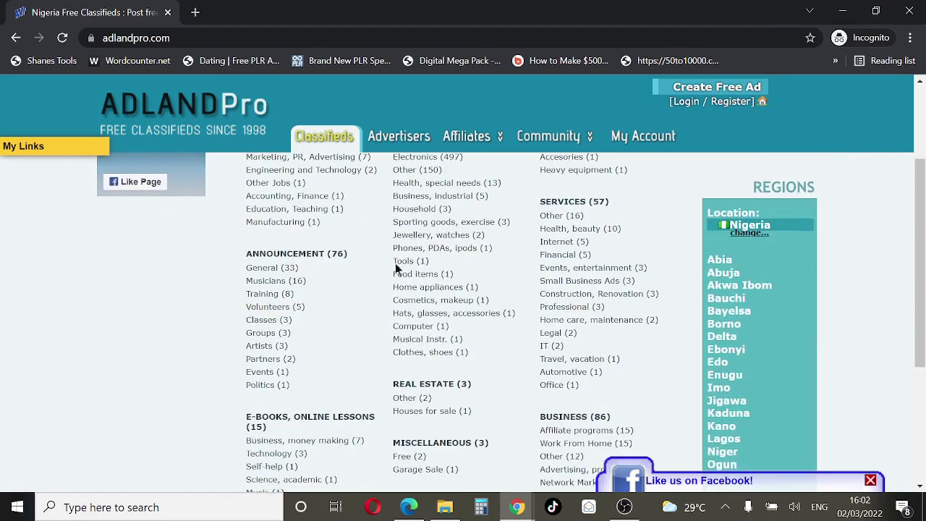
pyautogui.scroll(2, 423, 289)
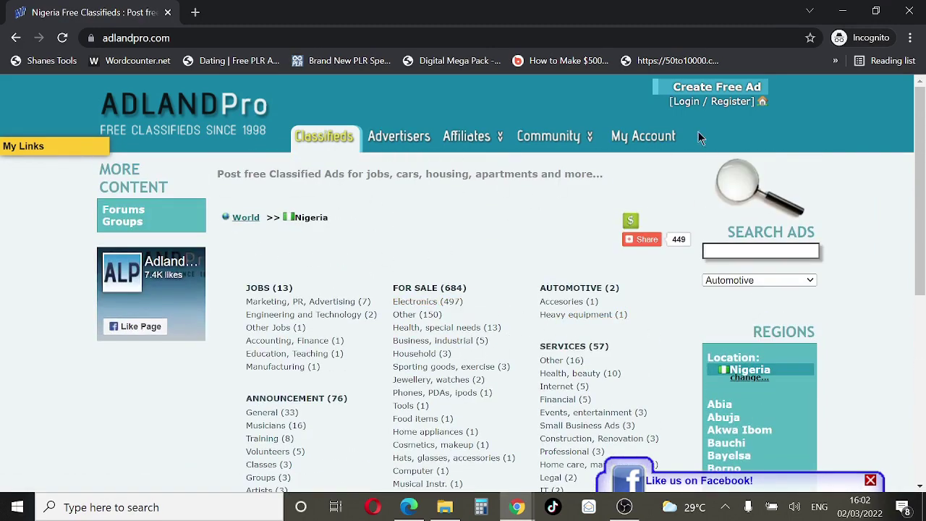
pyautogui.click(715, 88)
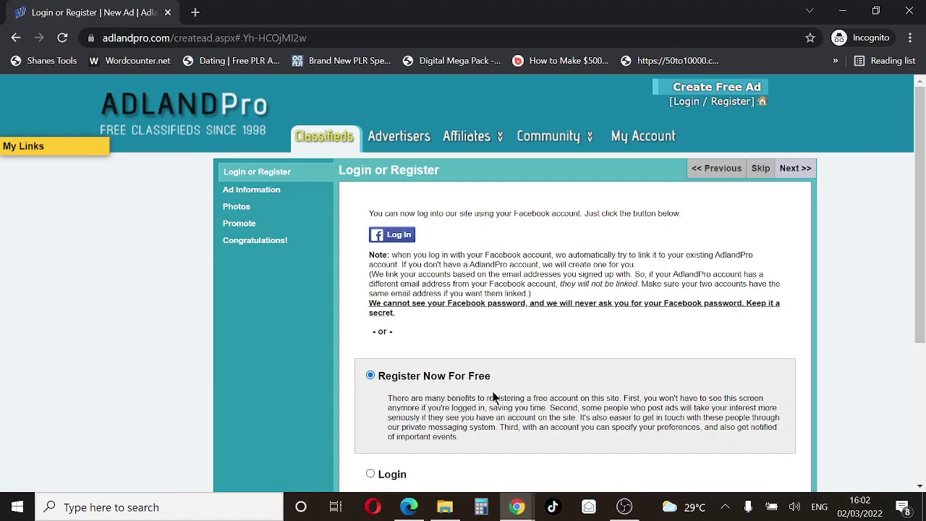
# - Review the login and registration options and continue with Register Now For Free to the account information form
pyautogui.scroll(-3, 494, 396)
pyautogui.scroll(2, 470, 318)
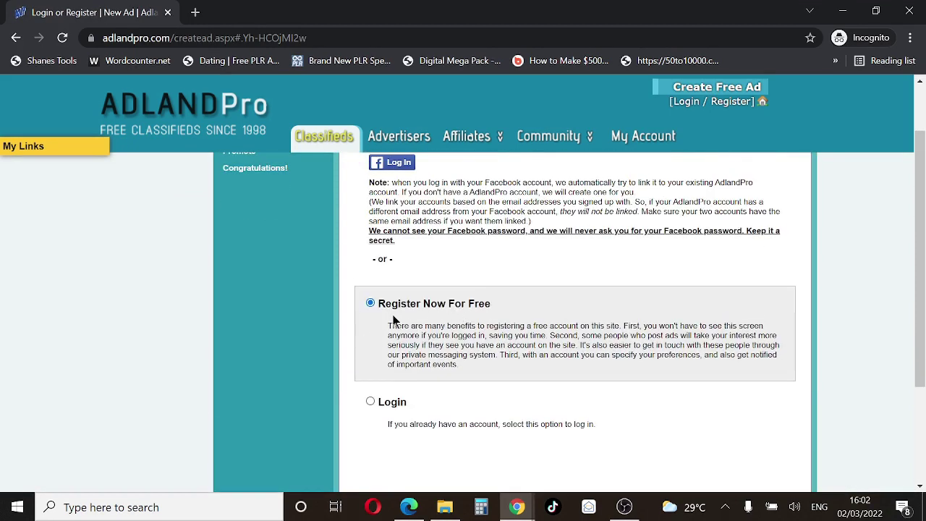
pyautogui.scroll(-2, 487, 309)
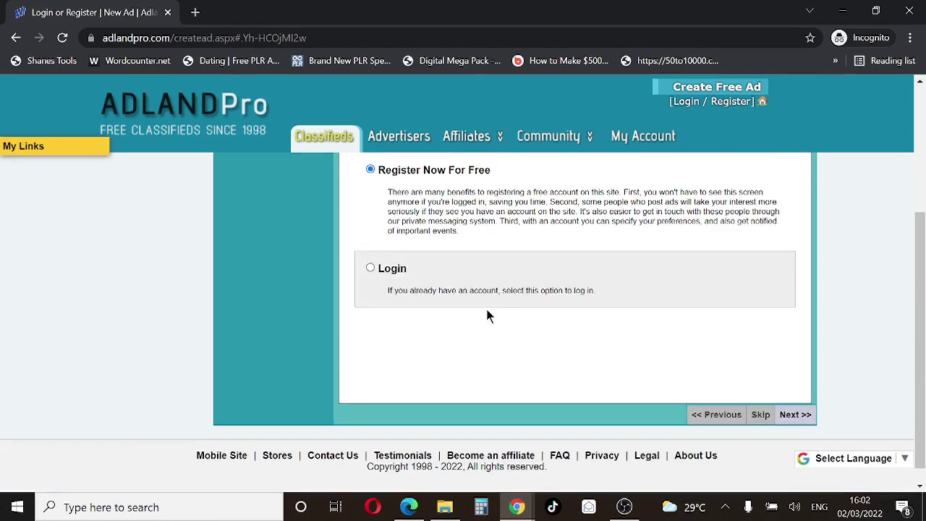
pyautogui.scroll(2, 457, 327)
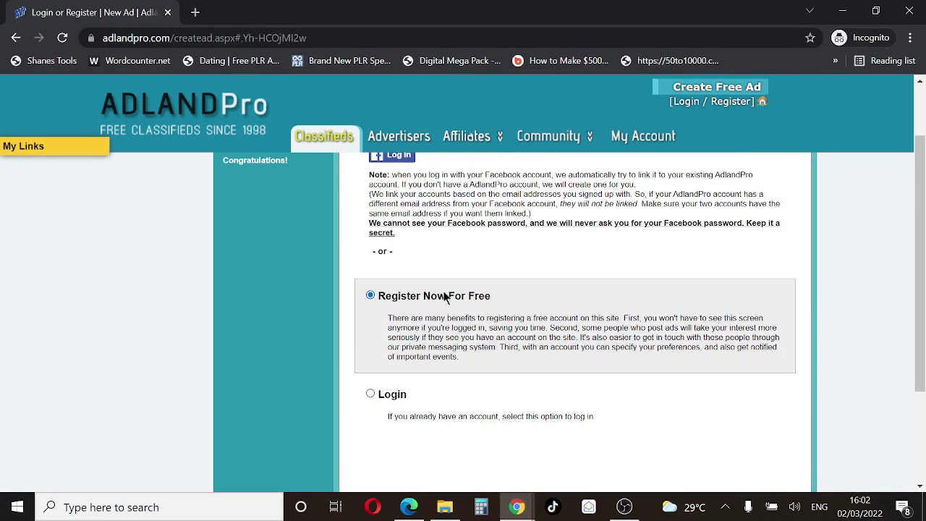
pyautogui.scroll(-2, 704, 346)
pyautogui.click(795, 396)
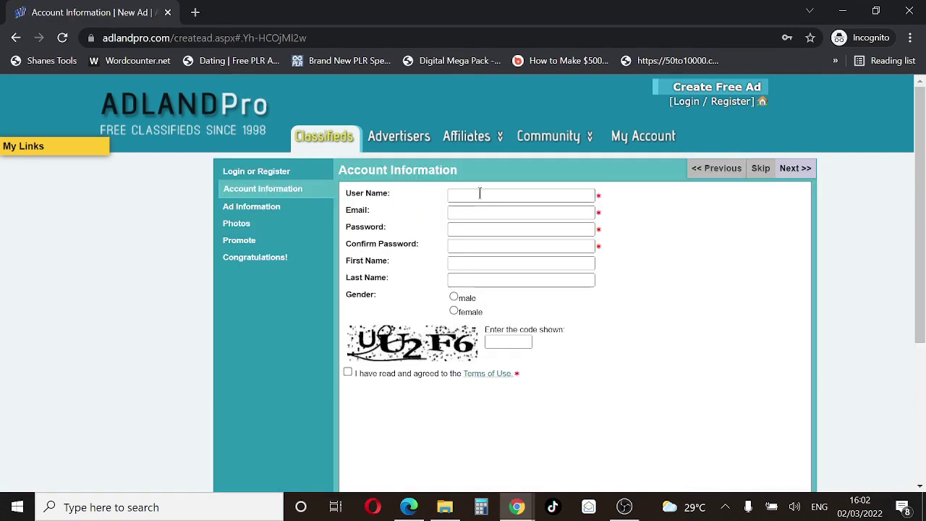
# - Agree to the Terms of Use on the account information form and continue to the ad information
pyautogui.click(451, 198)
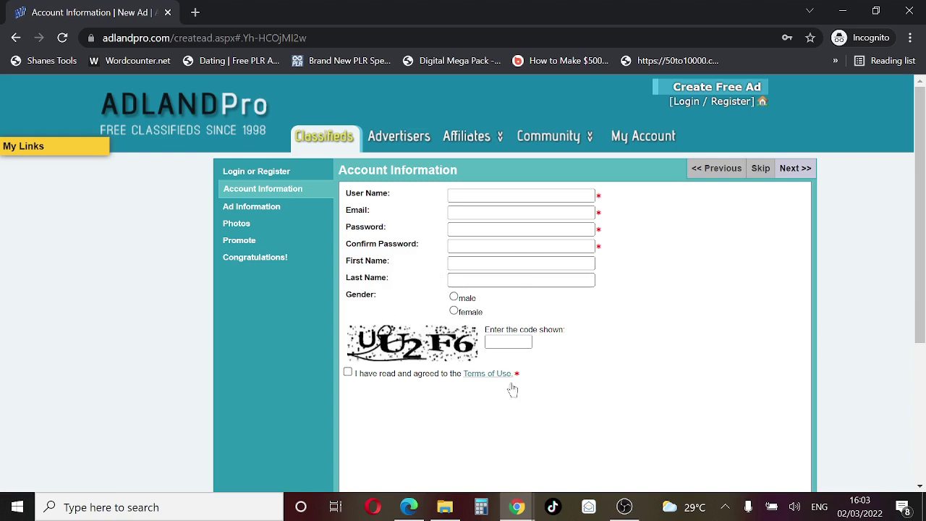
pyautogui.click(349, 372)
pyautogui.click(794, 169)
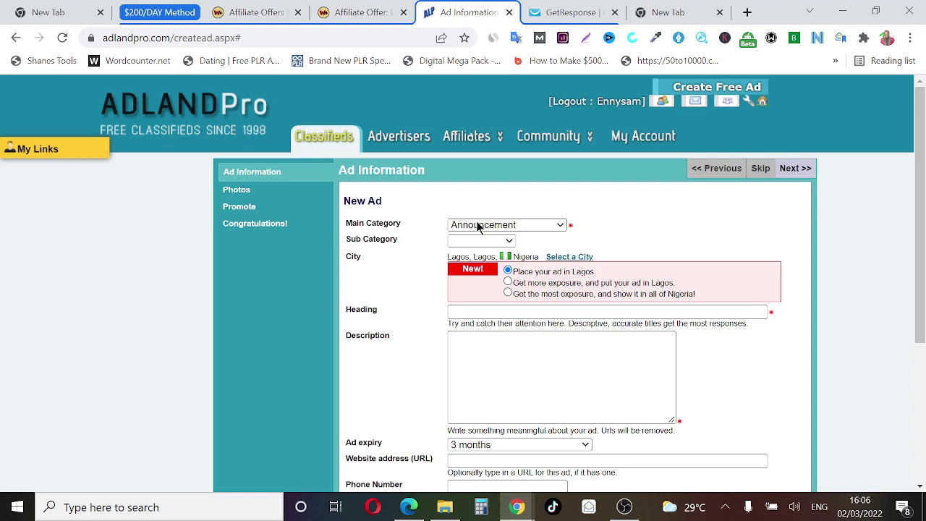
# - Set the new ad's main category to Business and its sub category to Work From Home
pyautogui.click(496, 226)
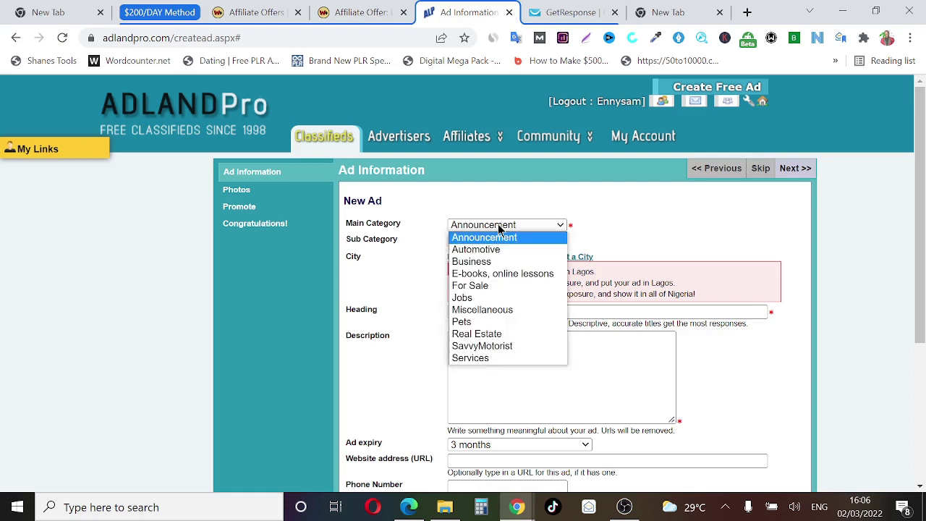
pyautogui.click(488, 265)
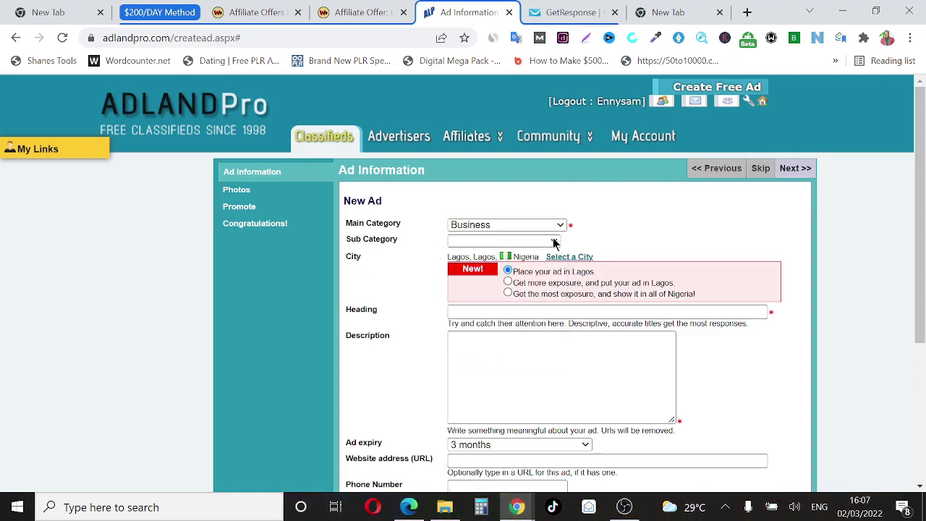
pyautogui.click(533, 242)
pyautogui.scroll(-1, 523, 311)
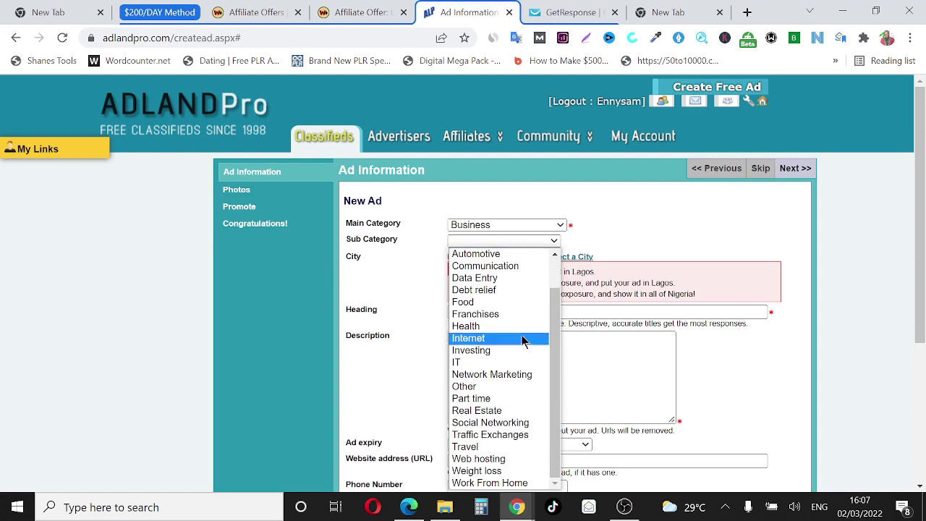
pyautogui.click(496, 483)
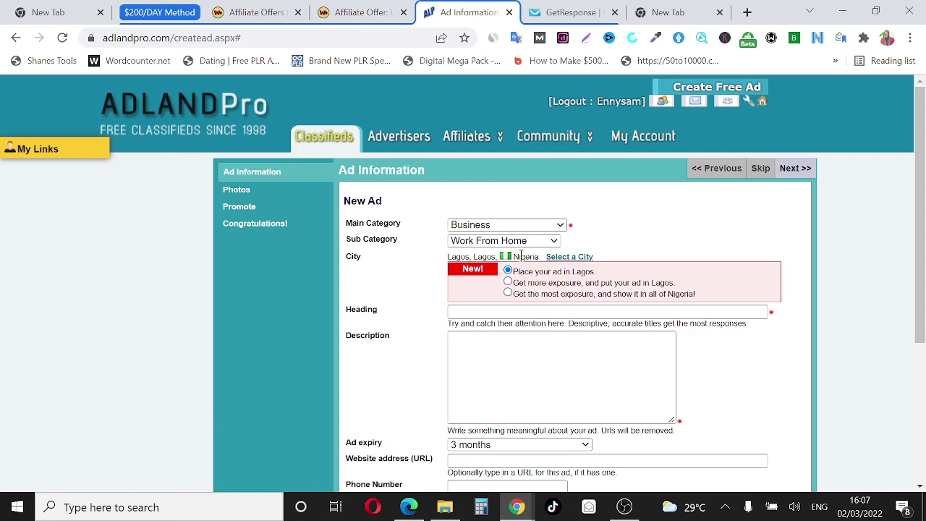
# - Set the ad's location to the city (Northern) Alabama in the Alabama region of the United States
pyautogui.click(570, 258)
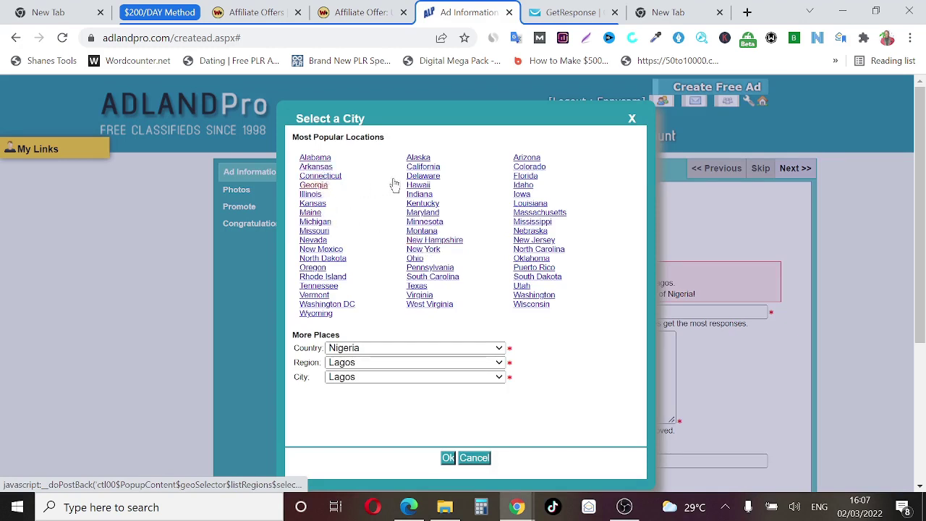
pyautogui.click(315, 159)
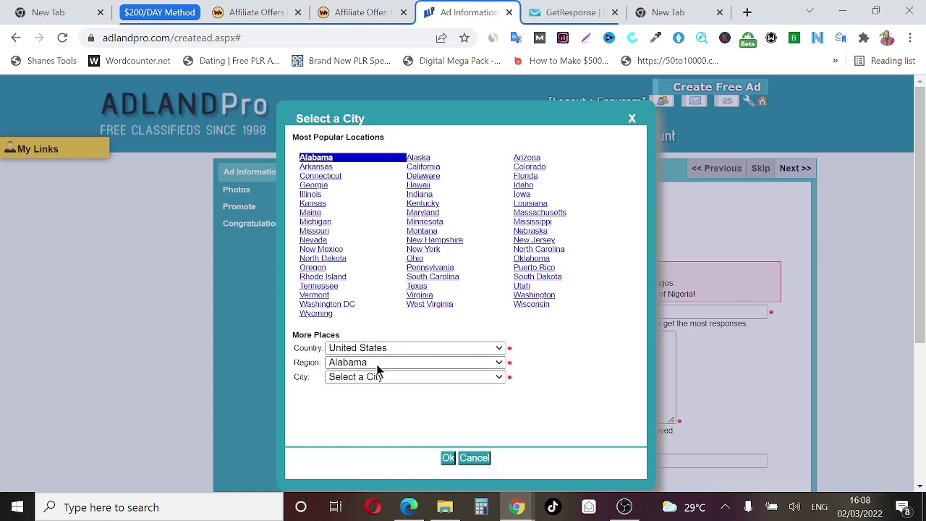
pyautogui.click(374, 380)
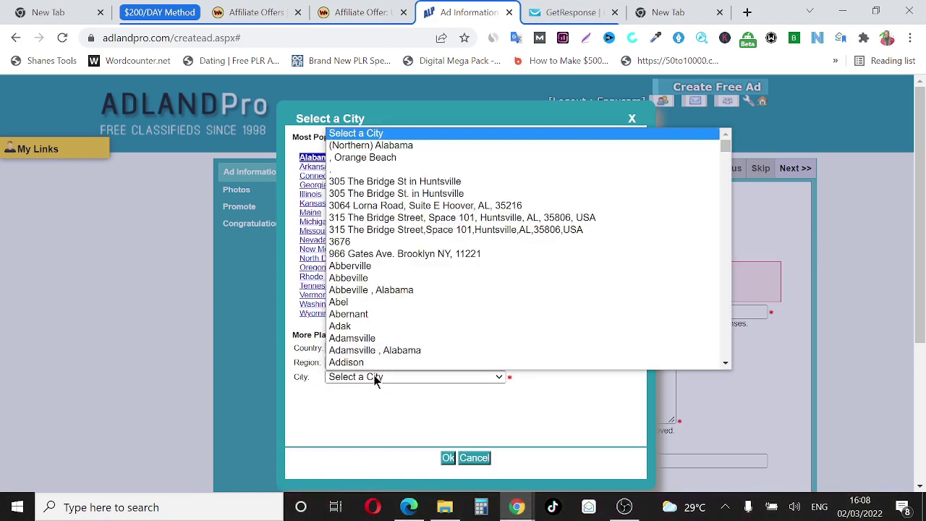
pyautogui.click(386, 151)
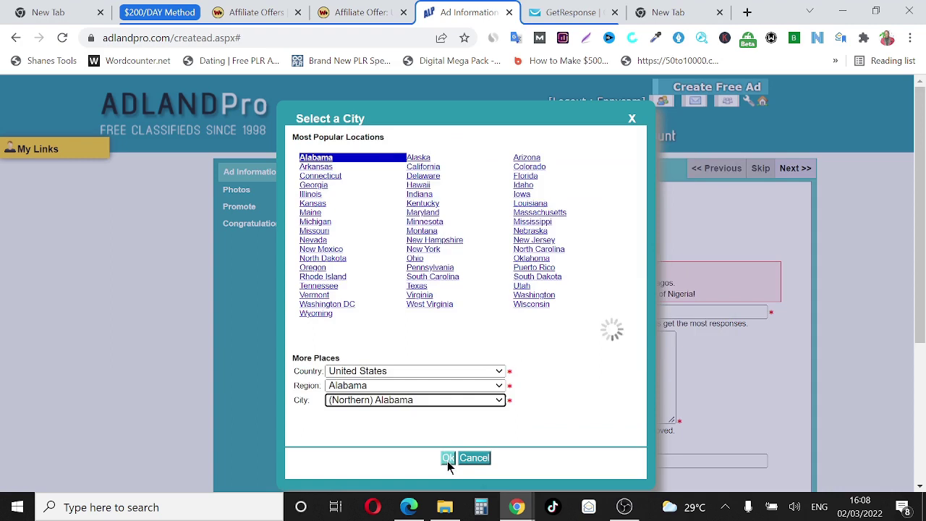
pyautogui.click(448, 459)
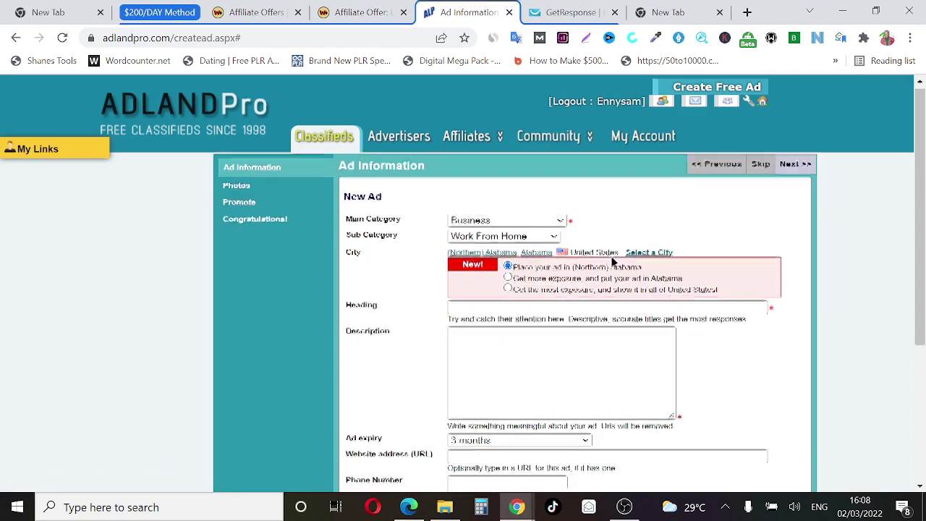
# - Switch to the Warrior+Plus offer for UploadBucks and open its sales page to source the ad heading
pyautogui.scroll(-1, 507, 304)
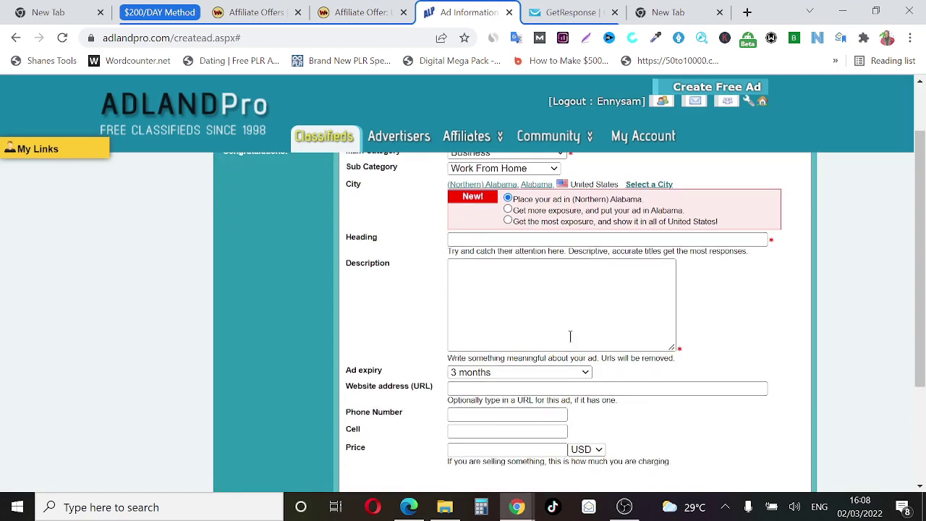
pyautogui.click(463, 240)
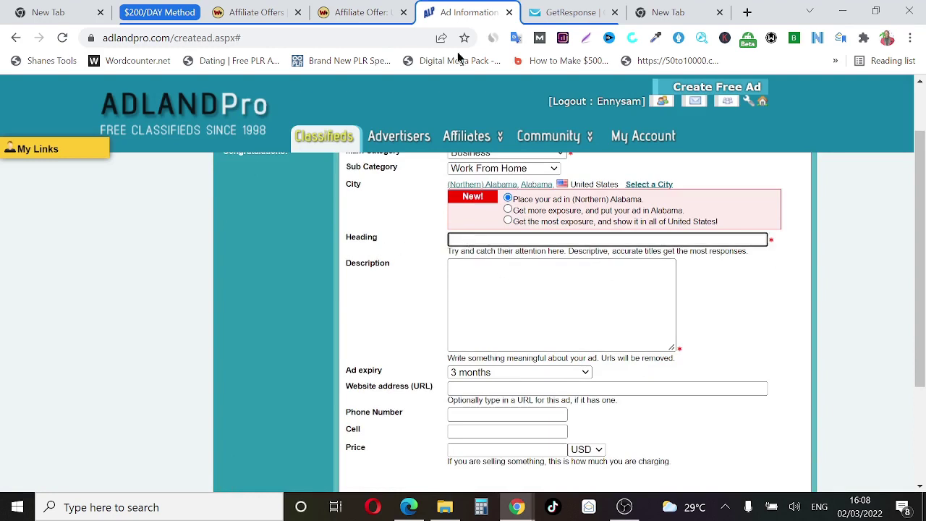
pyautogui.click(351, 6)
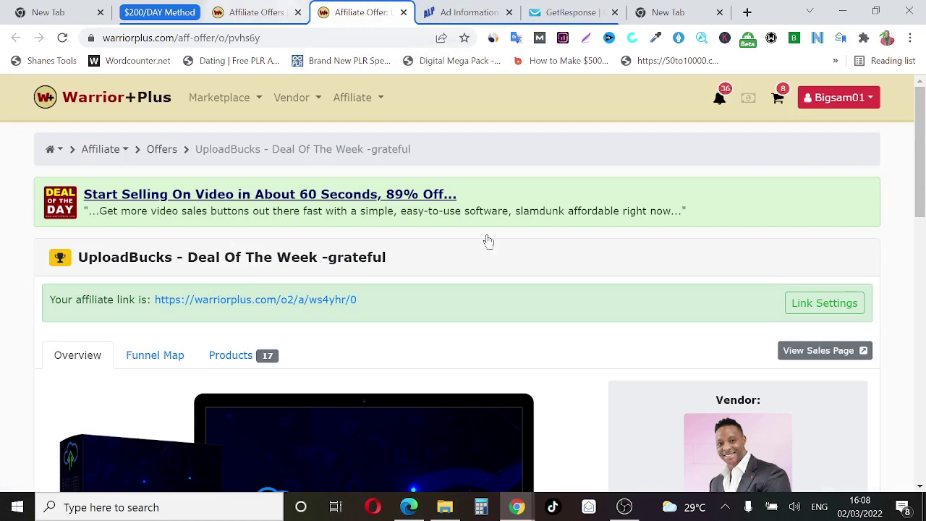
pyautogui.click(807, 352)
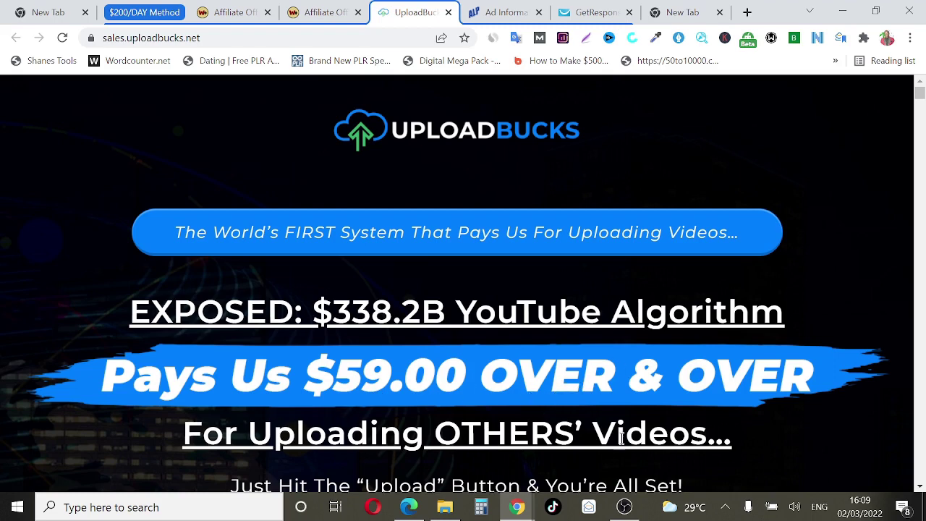
# - Examine the UploadBucks sales page's headline, sub-headlines and benefit list for wording suited to the ad
pyautogui.scroll(-1, 656, 410)
pyautogui.scroll(-1, 655, 410)
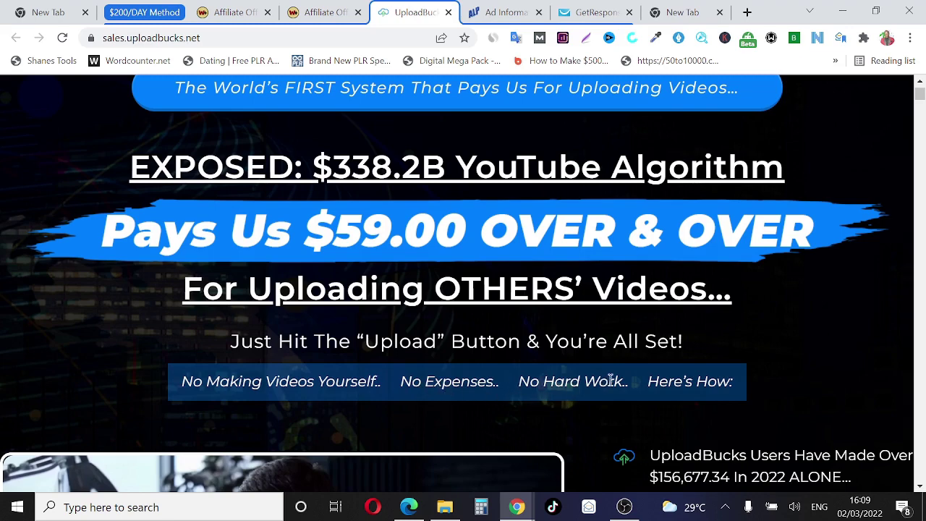
pyautogui.scroll(-7, 699, 389)
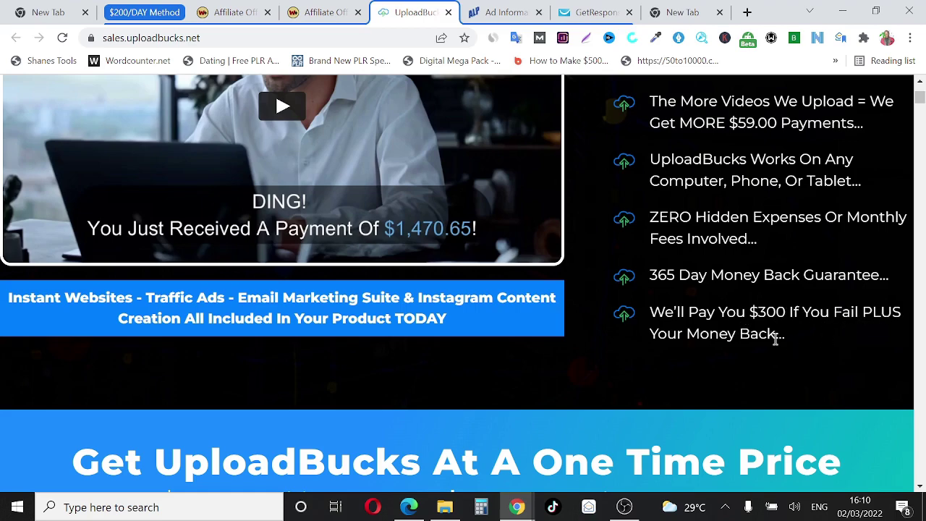
pyautogui.scroll(4, 775, 340)
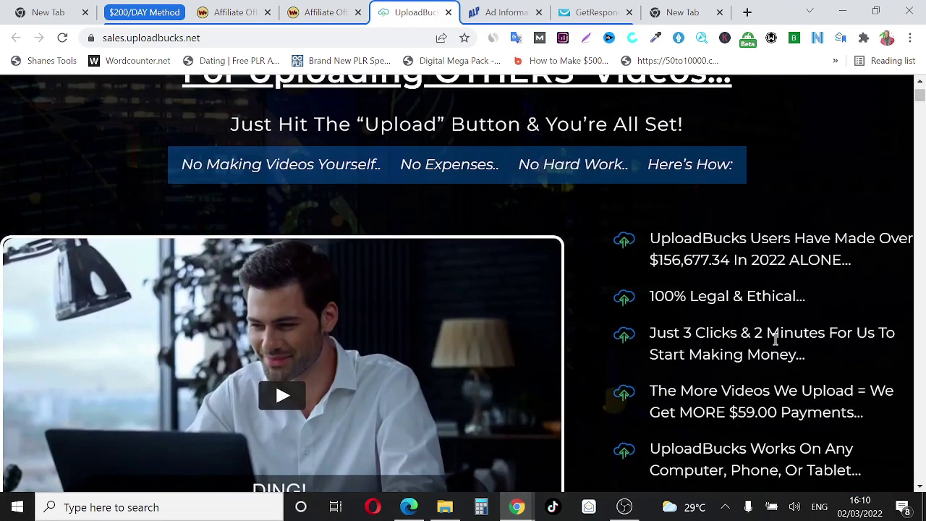
pyautogui.scroll(5, 775, 339)
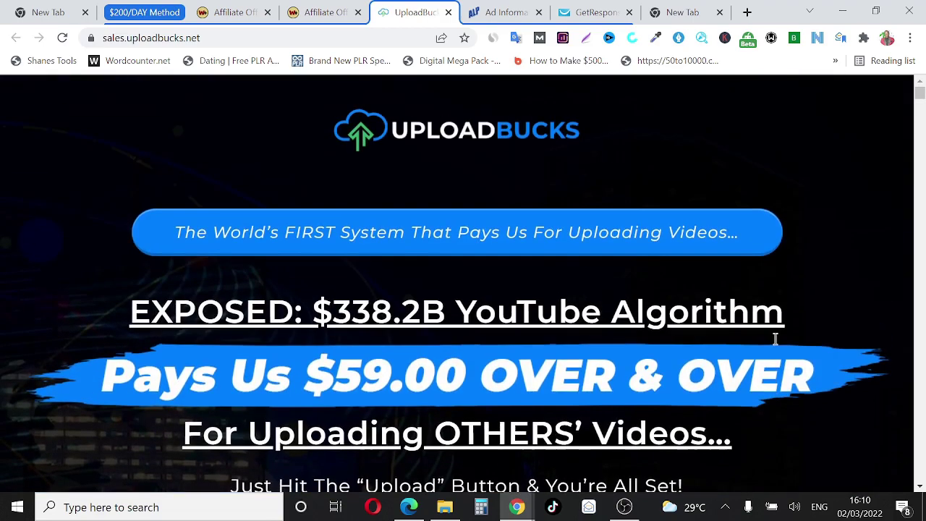
pyautogui.scroll(-3, 775, 339)
pyautogui.scroll(3, 769, 340)
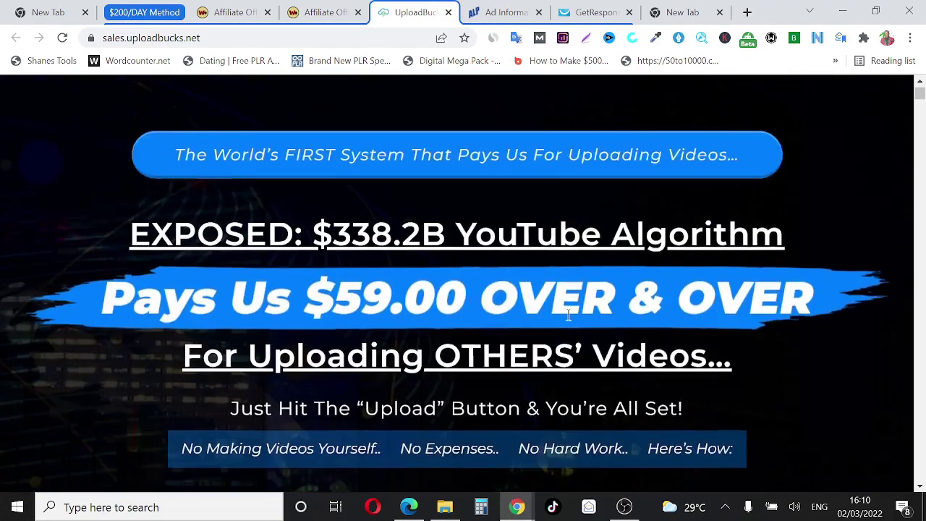
pyautogui.scroll(-1, 285, 300)
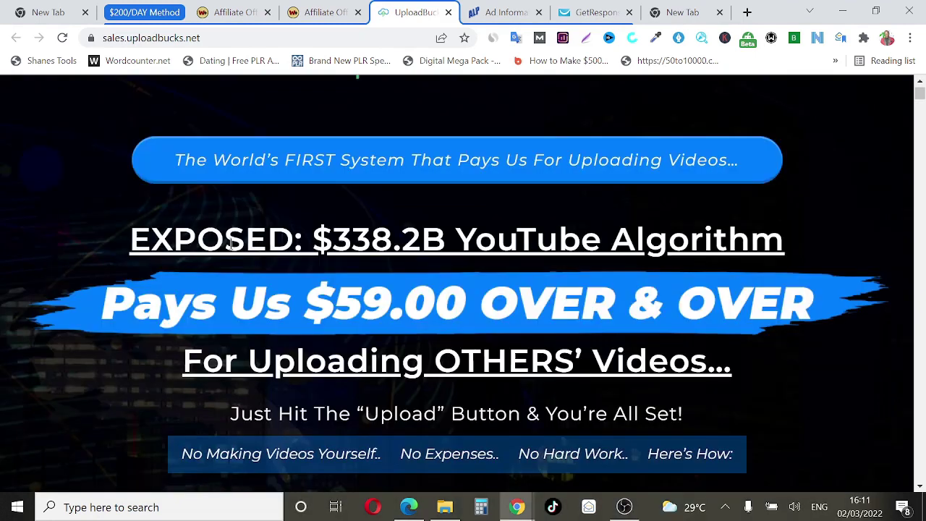
# - Copy the sales page headline "EXPOSED: $338.2B YouTube Algorithm" into the ad's Heading on AdlandPro
pyautogui.moveTo(132, 241); pyautogui.dragTo(787, 241)
pyautogui.hotkey('ctrl', 'c')
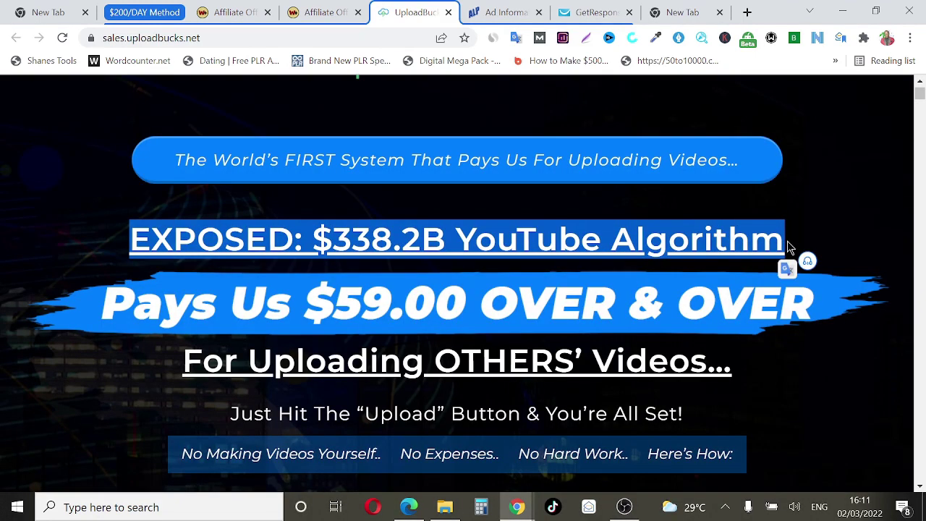
pyautogui.click(504, 13)
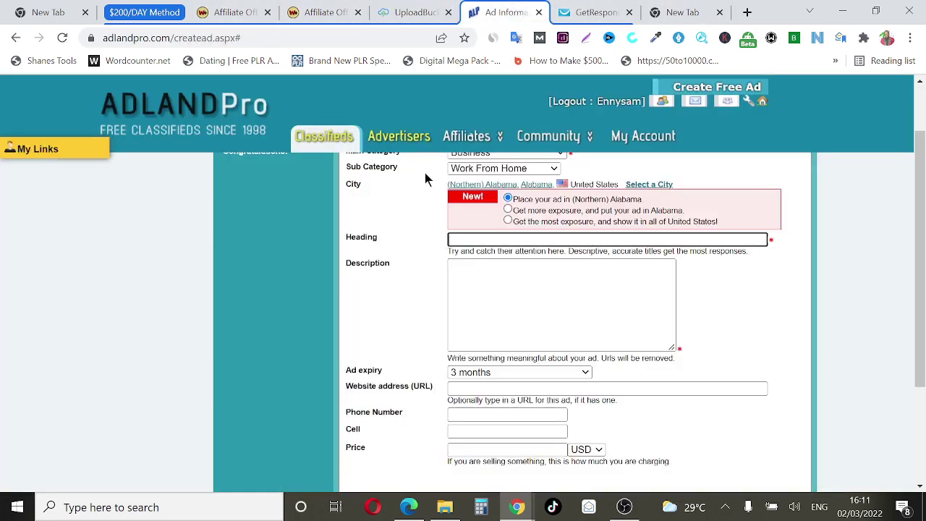
pyautogui.hotkey('ctrl', 'v')
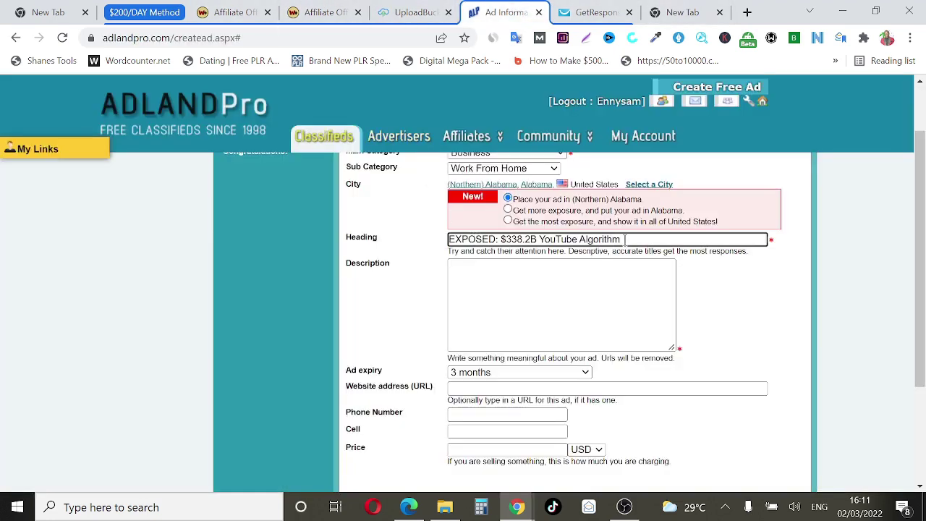
# - Recheck the sales page headline and change the ad's heading to "EXPOSED:$338.2B YouTube Algorithm-GET PAID TO UPLOAD VIDEOS"
pyautogui.click(395, 12)
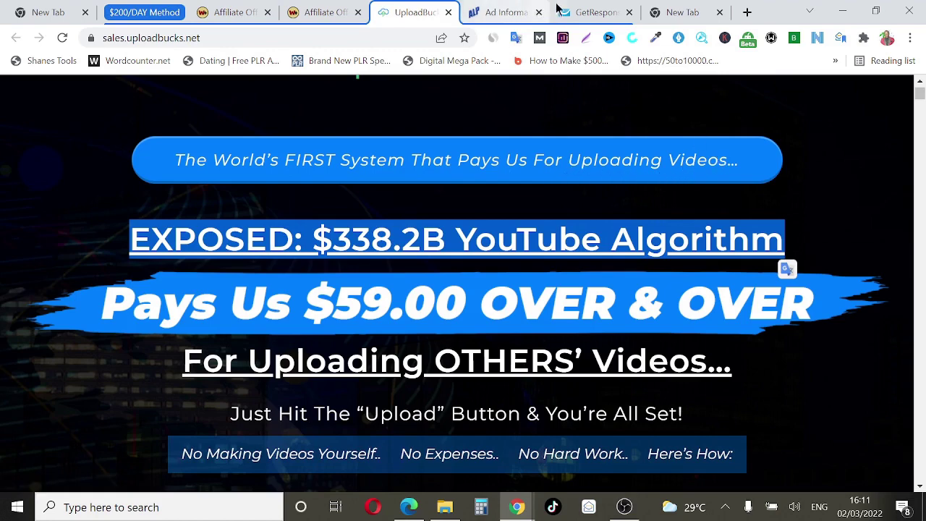
pyautogui.click(503, 12)
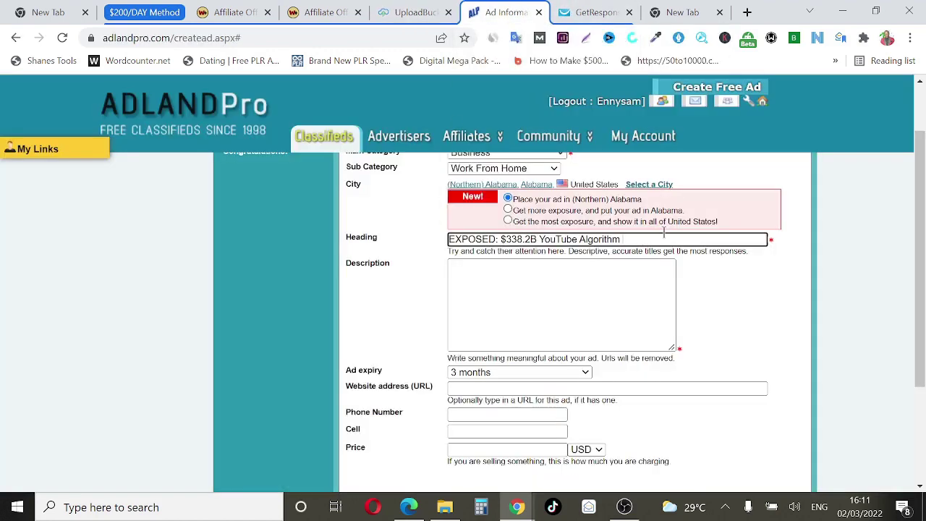
pyautogui.hotkey('ctrl', 'a')
pyautogui.write('EXPOSED:$338.2B YouTube Algorithm-GET PAID TO UPLOAD VIDEOS')
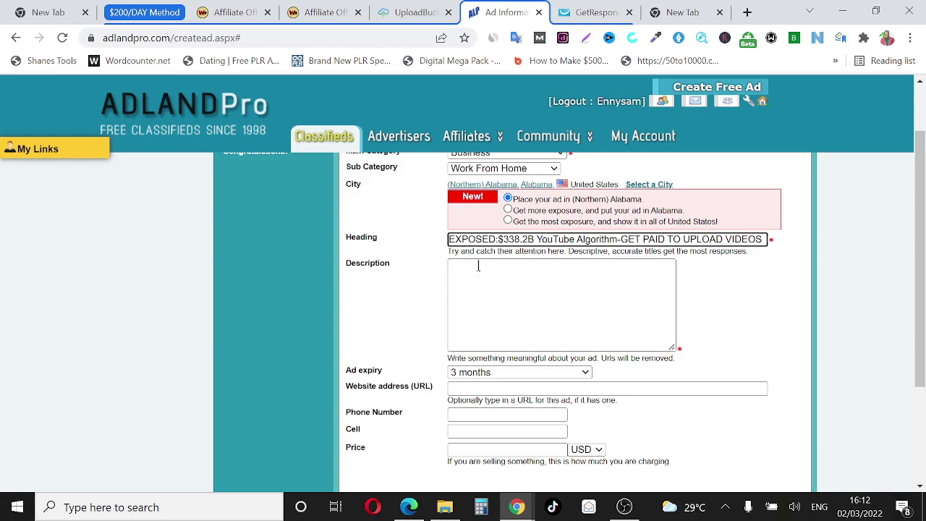
# - Copy the UploadBucks sales page text from "For Uploading OTHERS' Videos…" through "Here's How:"
pyautogui.click(417, 12)
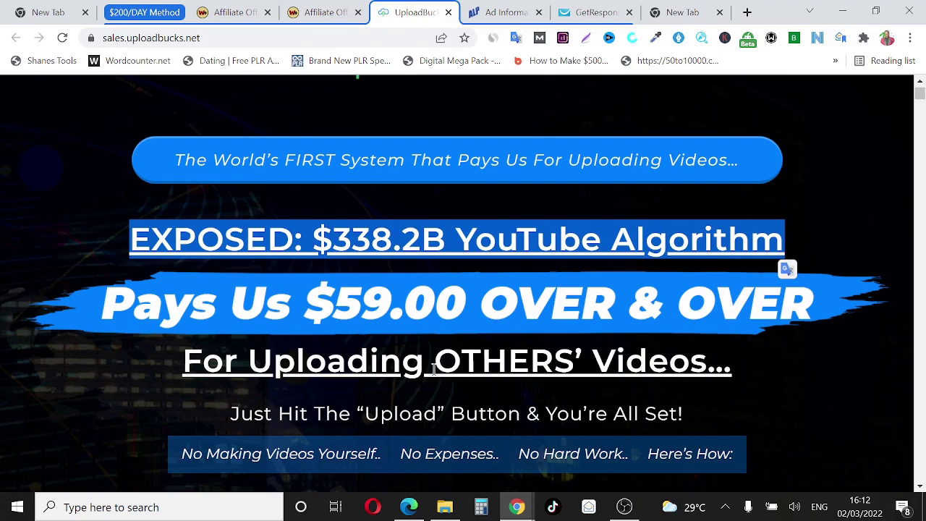
pyautogui.scroll(-5, 444, 331)
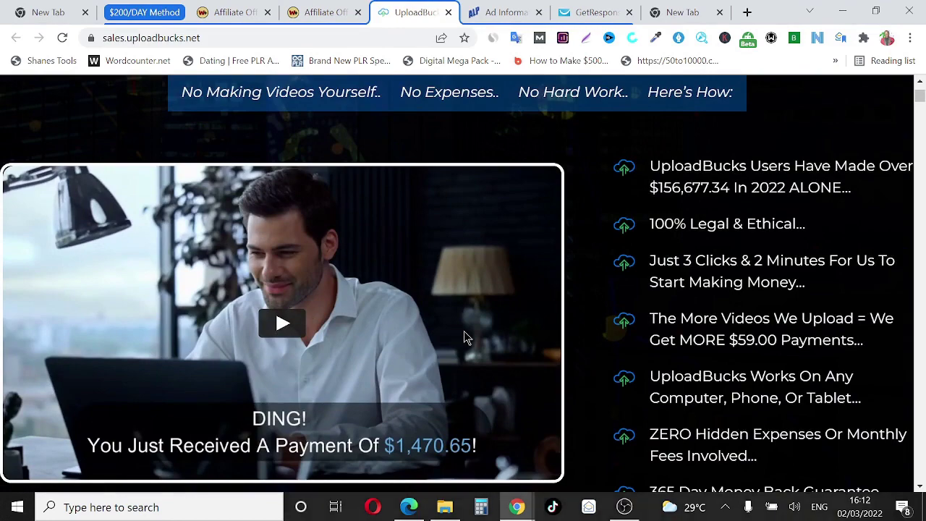
pyautogui.scroll(5, 463, 330)
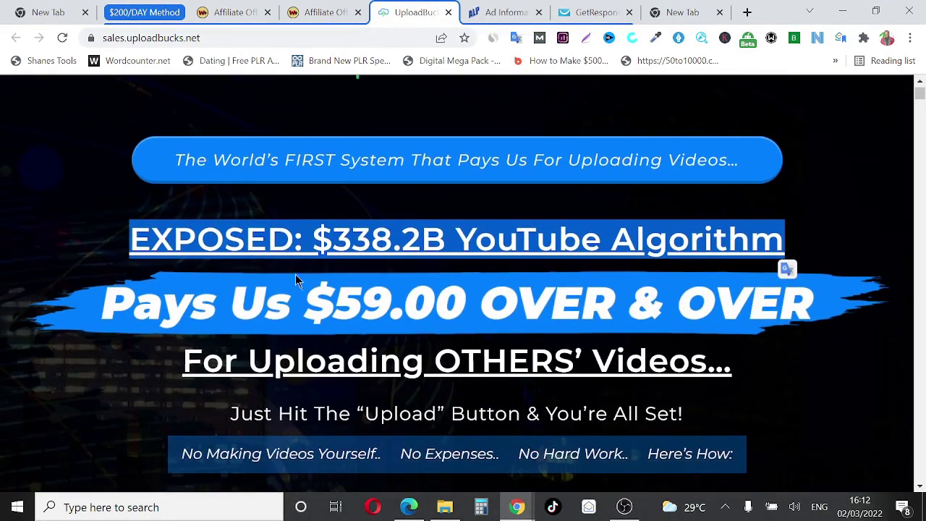
pyautogui.click(295, 277)
pyautogui.scroll(-1, 217, 232)
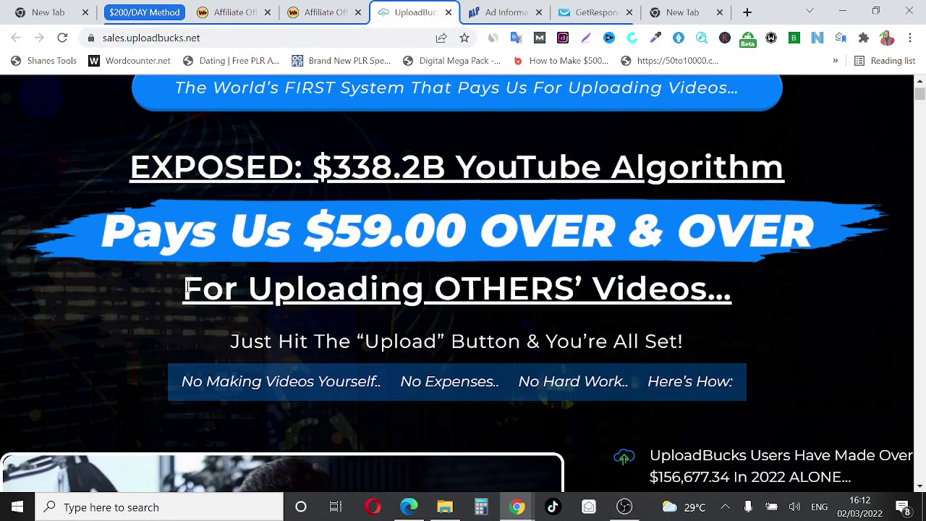
pyautogui.moveTo(185, 288); pyautogui.dragTo(644, 403)
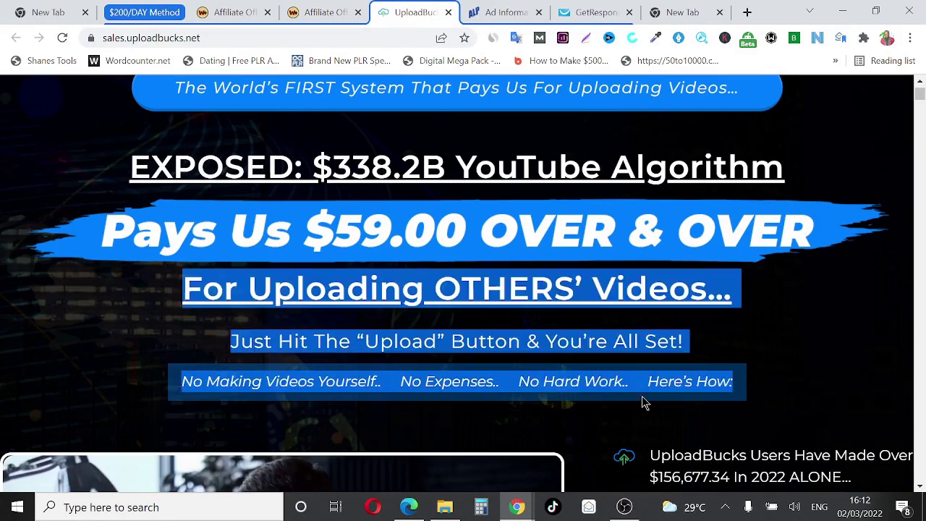
pyautogui.scroll(-1, 643, 403)
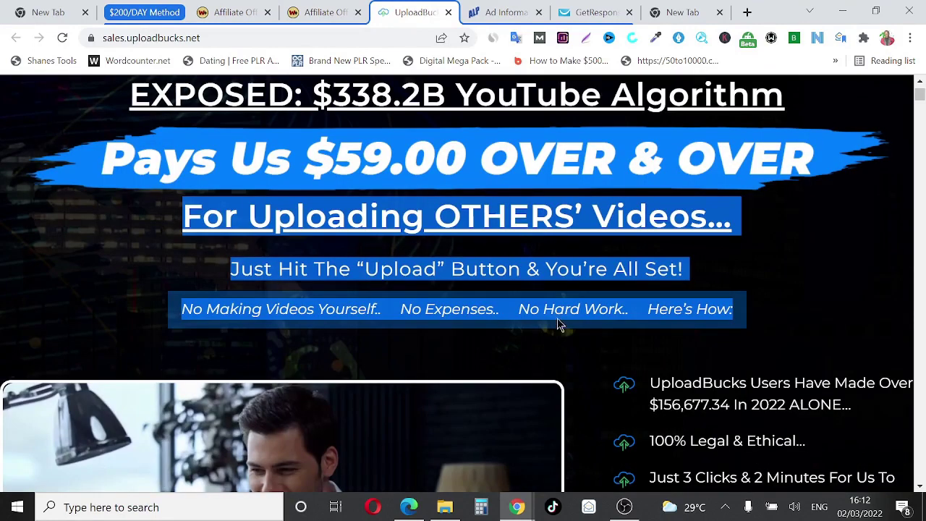
# - Start the AdlandPro ad description with "Get paid $59 over and over for uploading simple videos..." and add the copied sales text below it
pyautogui.click(522, 10)
pyautogui.click(498, 275)
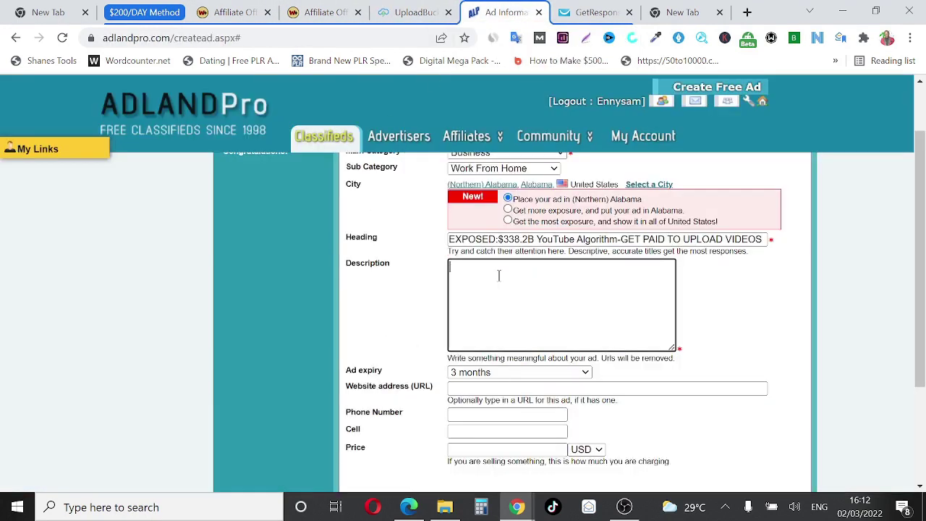
pyautogui.write('GEt paid')
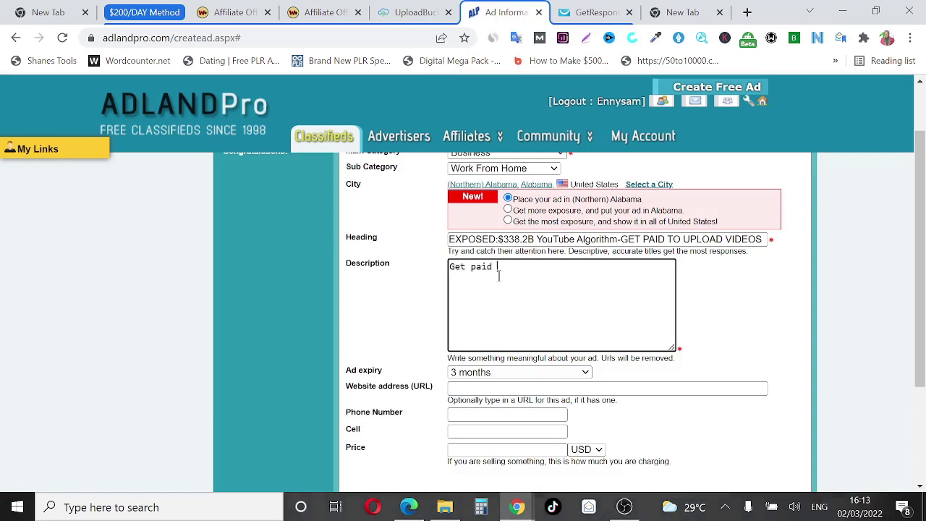
pyautogui.write('$59 over and over for uploading simple videos... For Uploading OTHERS’ Videos… Just Hit The "Upload" Button & You’re All Set! No Making Videos Yourself.. No Expenses..     No Hard Work.. Here’s How:')
# - Put "No Hard Work.." and "Here's How:" on their own lines in the ad description
pyautogui.click(544, 333)
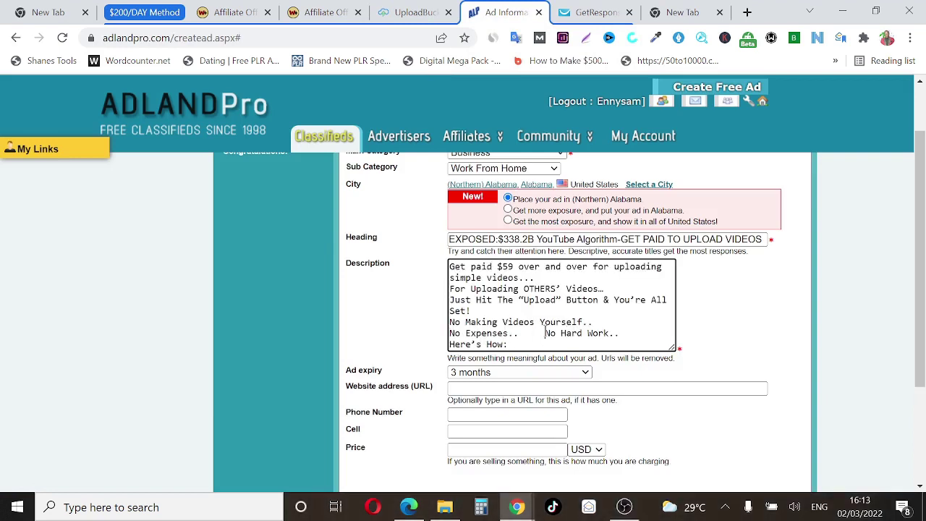
pyautogui.press('Return')
pyautogui.click(549, 345)
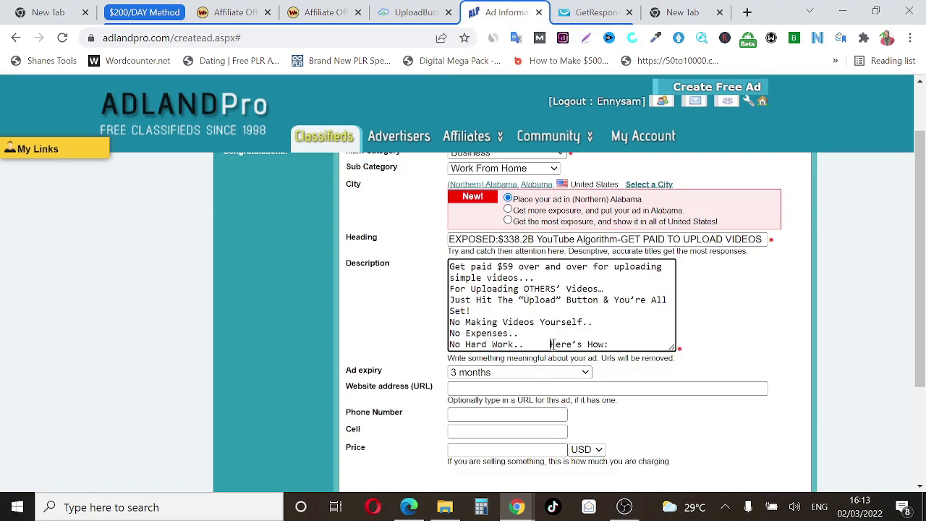
pyautogui.press('Return')
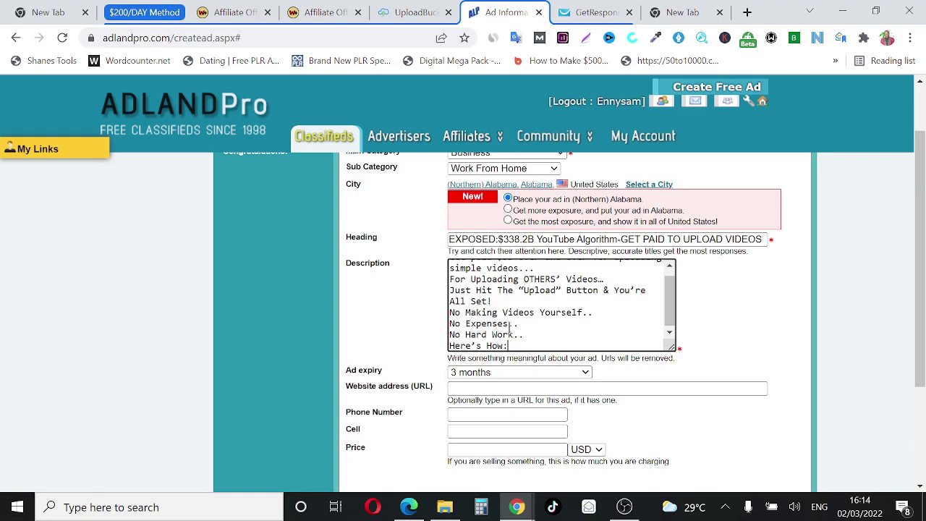
# - Review the UploadBucks sales page's benefit list and headline against the description, and return to the AdlandPro ad form
pyautogui.click(394, 11)
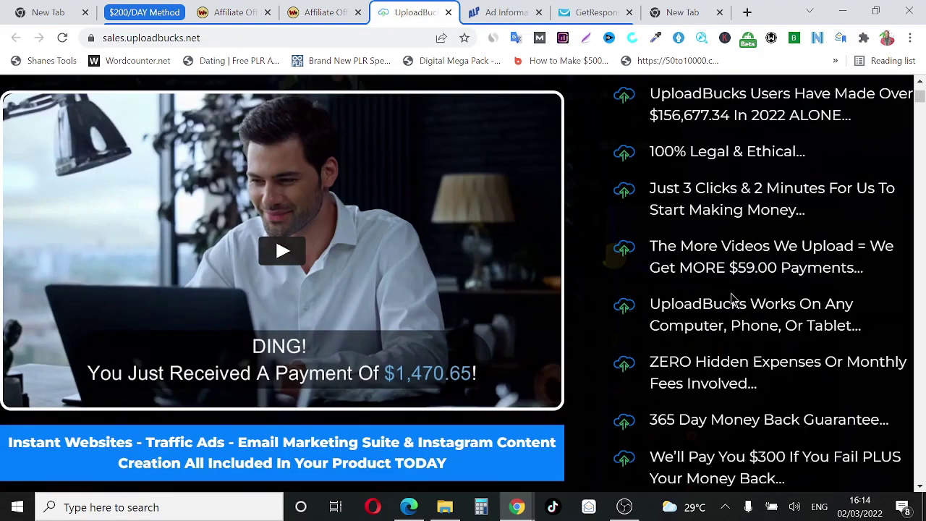
pyautogui.scroll(-3, 732, 298)
pyautogui.scroll(6, 735, 318)
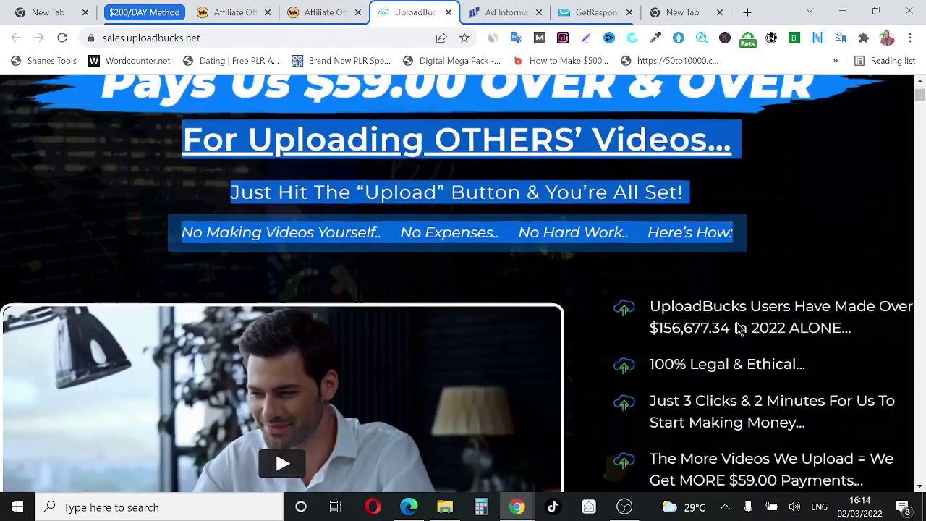
pyautogui.scroll(3, 716, 325)
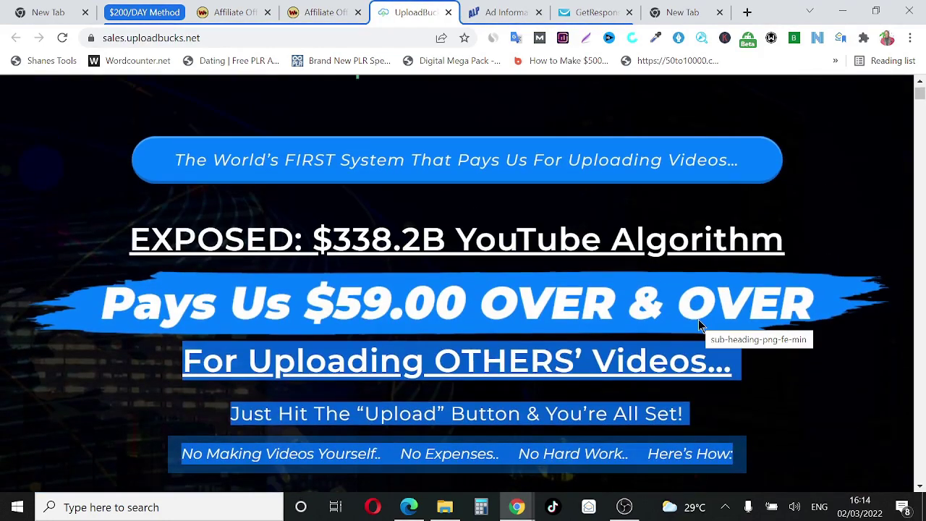
pyautogui.click(490, 12)
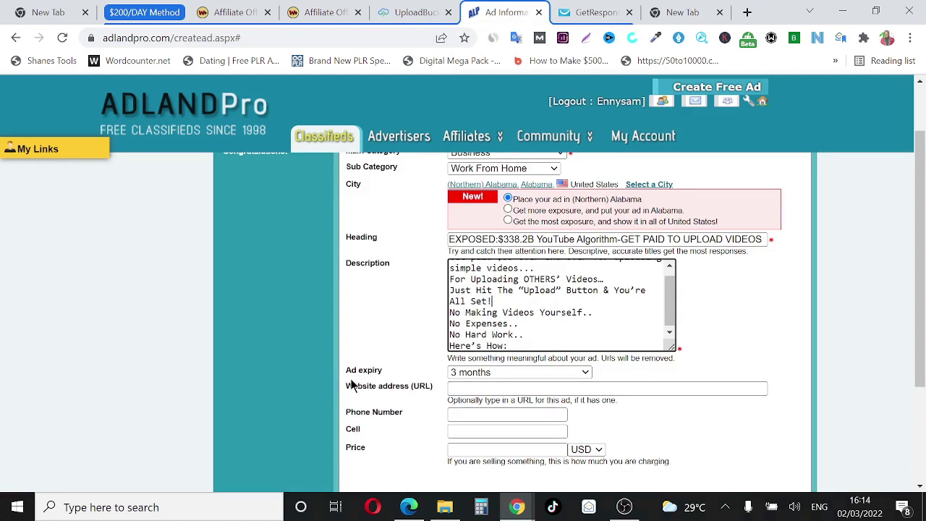
# - Set the ad expiry to 6 months and dismiss the Microsoft Edge notification
pyautogui.click(503, 371)
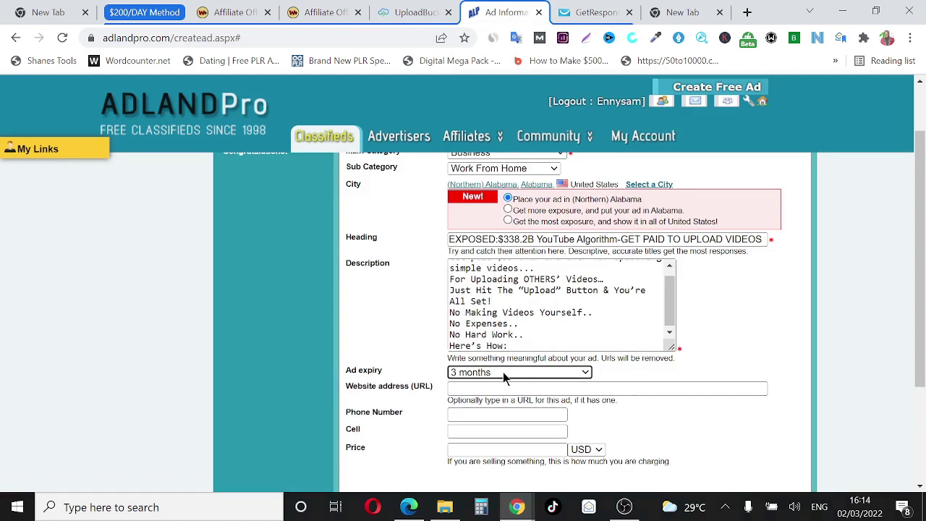
pyautogui.click(506, 372)
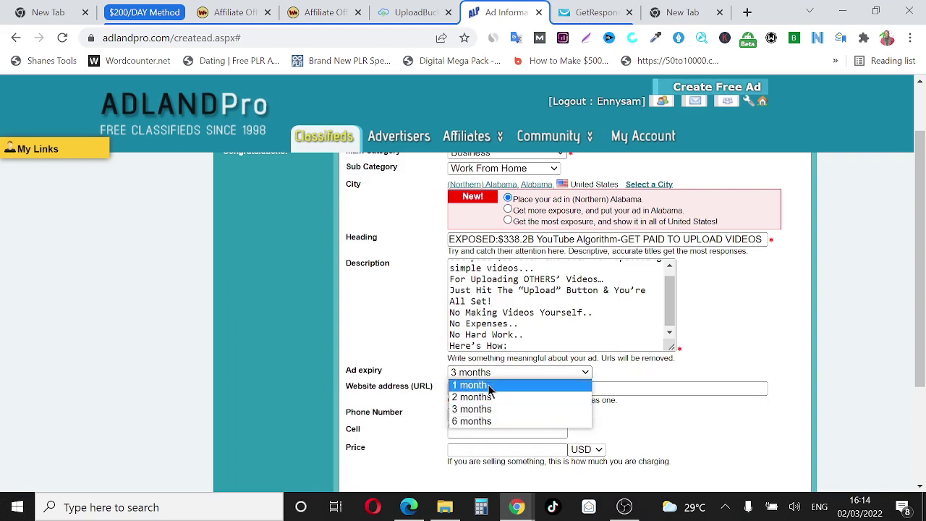
pyautogui.click(477, 422)
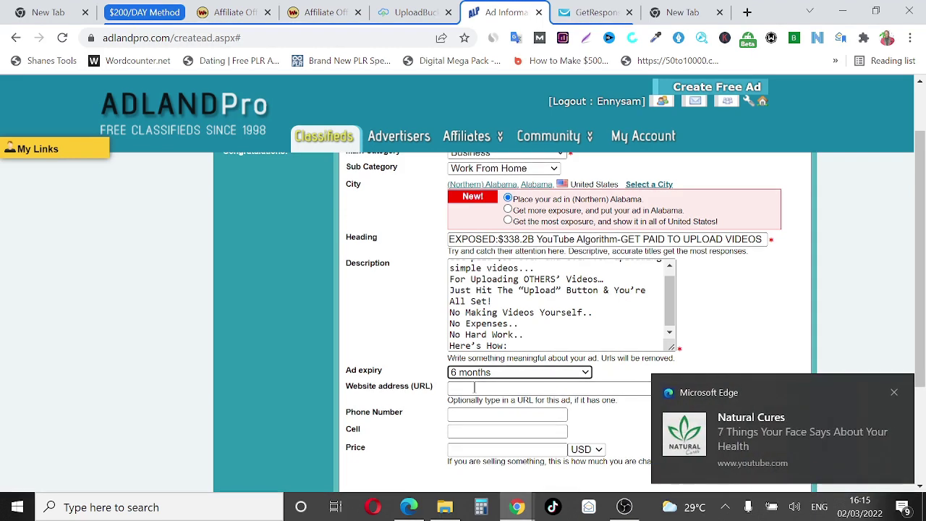
pyautogui.click(894, 392)
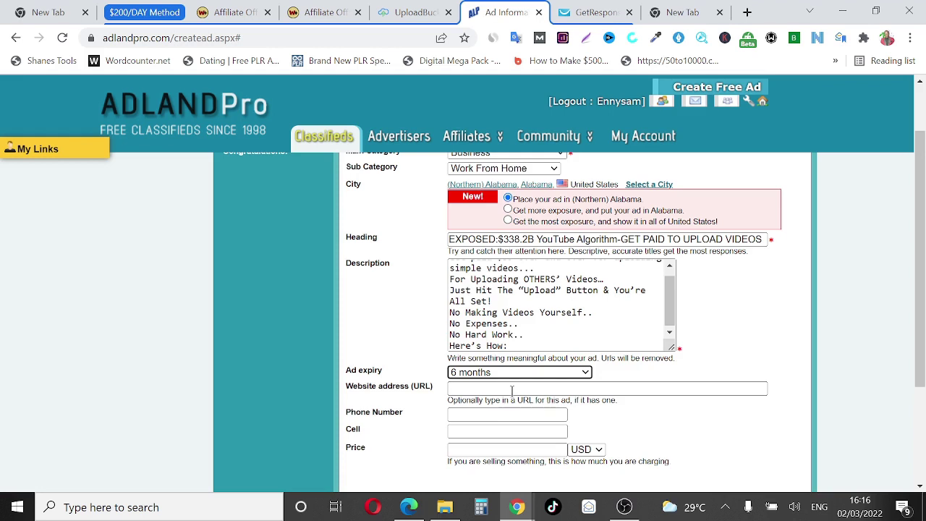
pyautogui.click(512, 390)
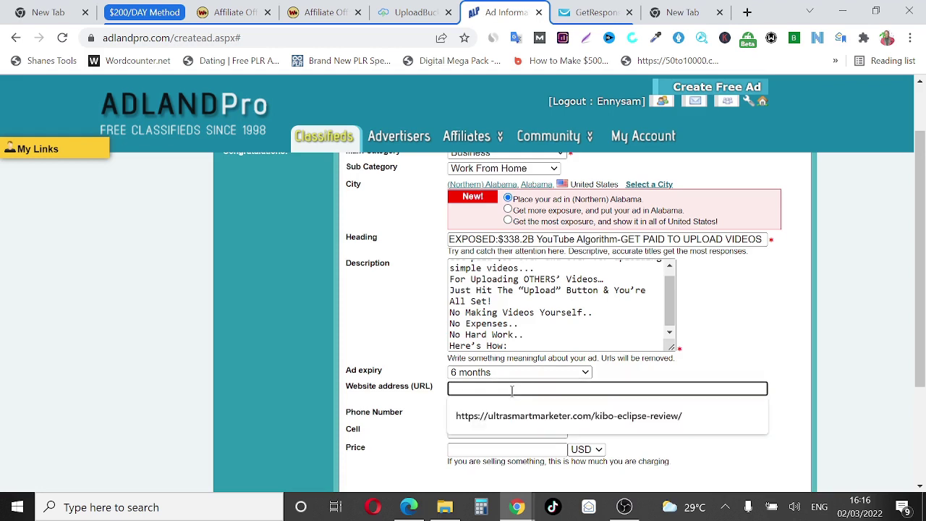
pyautogui.click(398, 316)
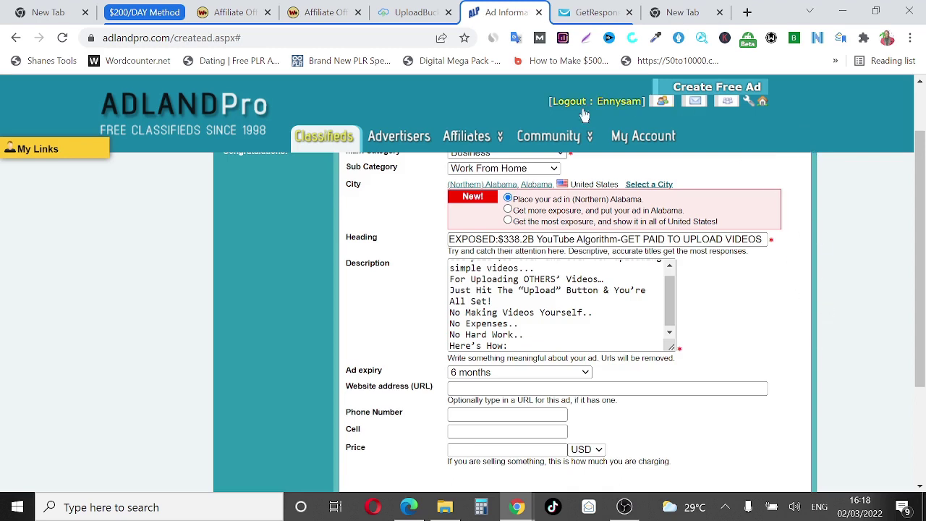
pyautogui.click(471, 389)
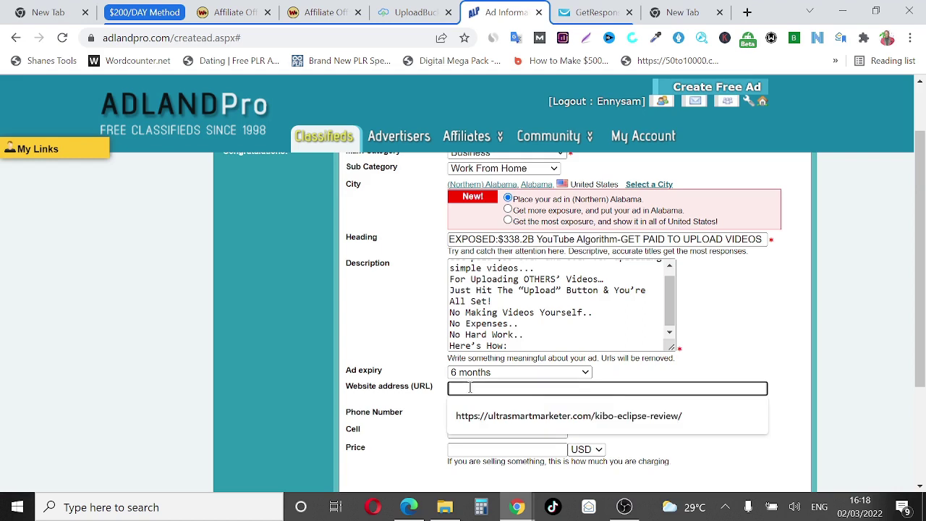
pyautogui.write('https://www.getresponse.com/')
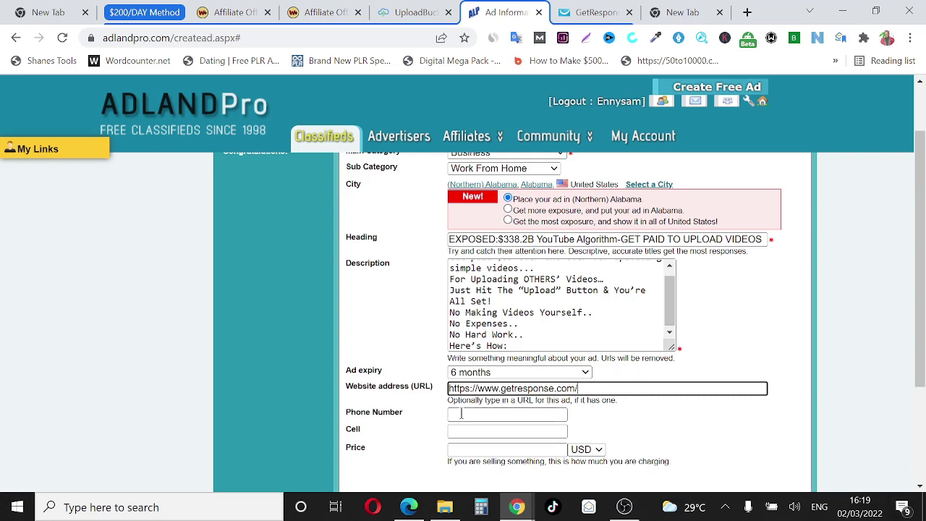
# - Copy the one-time price "$19" from the UploadBucks sales page into the ad's Price on AdlandPro
pyautogui.scroll(-1, 463, 420)
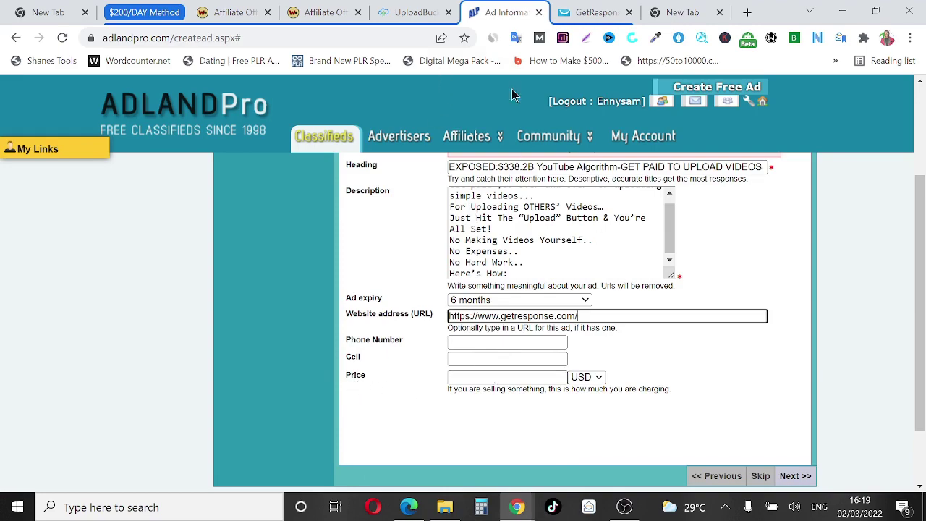
pyautogui.click(413, 11)
pyautogui.scroll(-5, 454, 337)
pyautogui.scroll(-6, 472, 336)
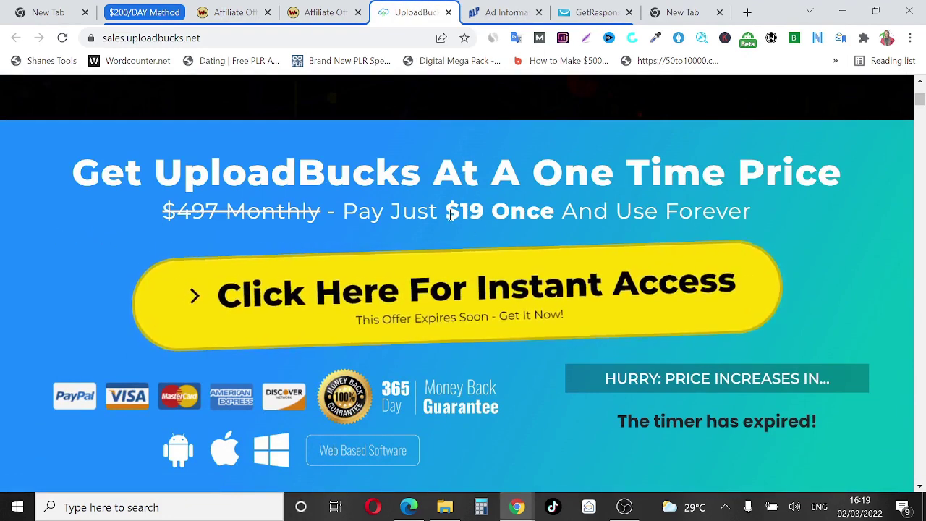
pyautogui.moveTo(446, 212); pyautogui.dragTo(482, 211)
pyautogui.hotkey('ctrl', 'c')
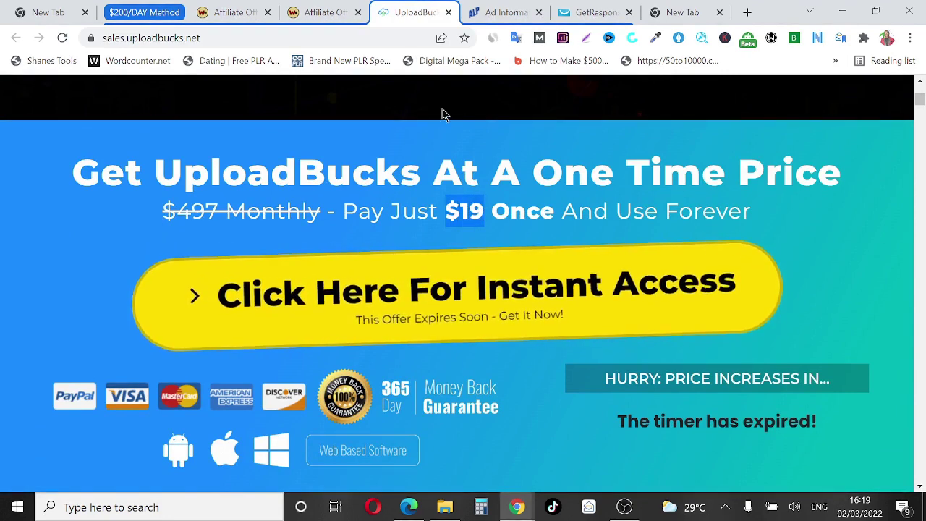
pyautogui.click(502, 13)
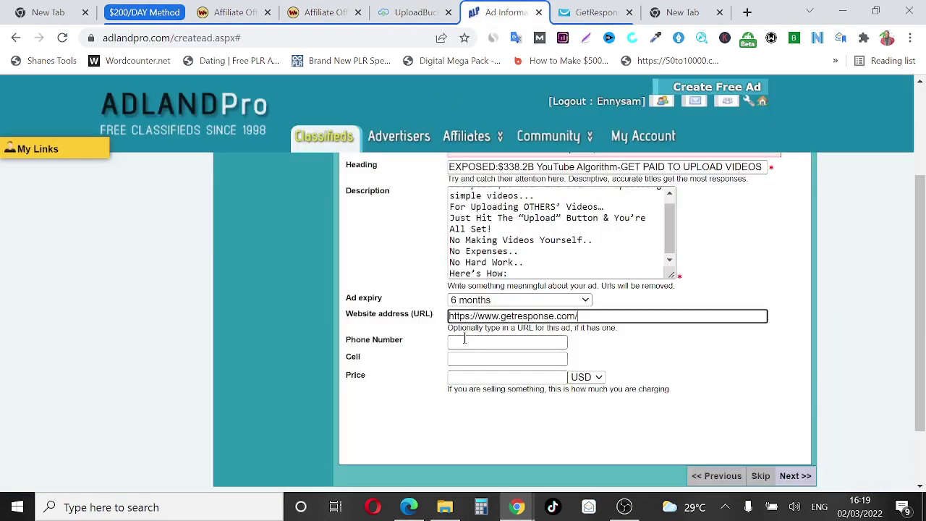
pyautogui.click(471, 376)
pyautogui.hotkey('ctrl', 'v')
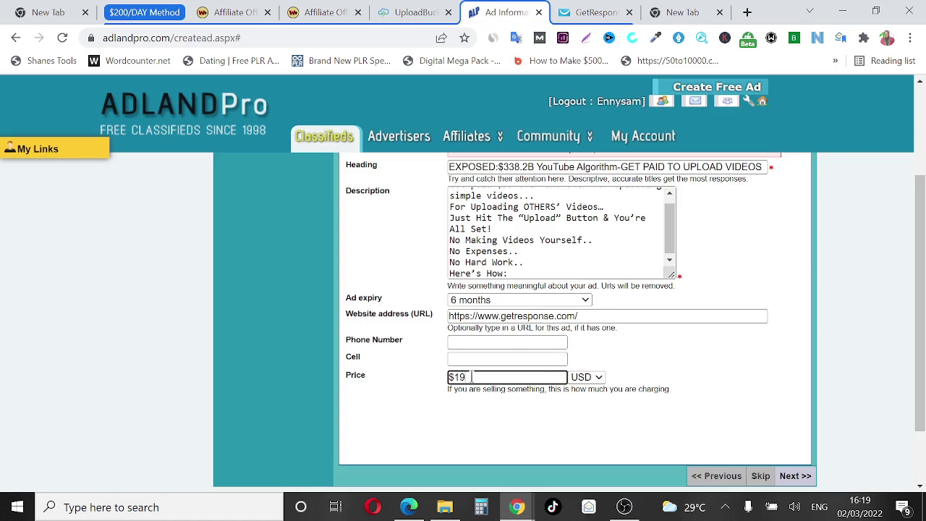
# - Remove the dollar sign from the ad's price so it reads 19
pyautogui.click(424, 389)
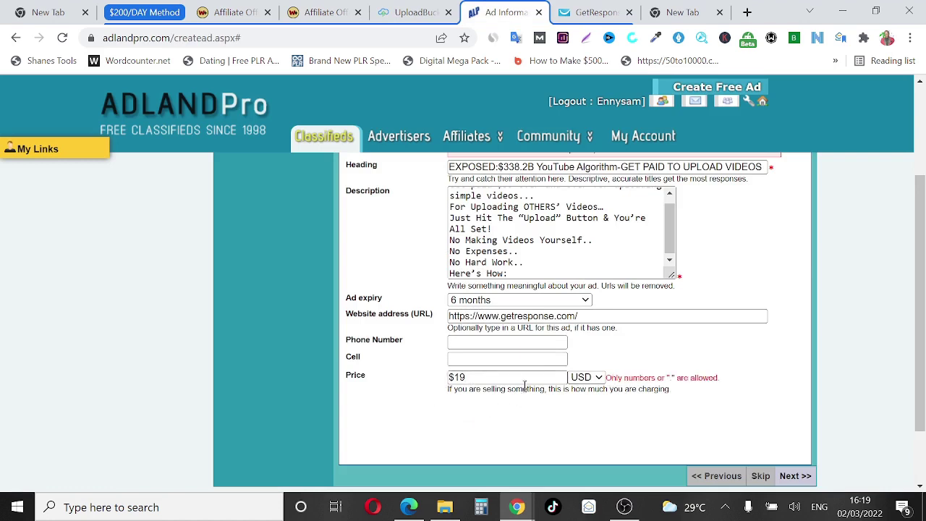
pyautogui.click(454, 376)
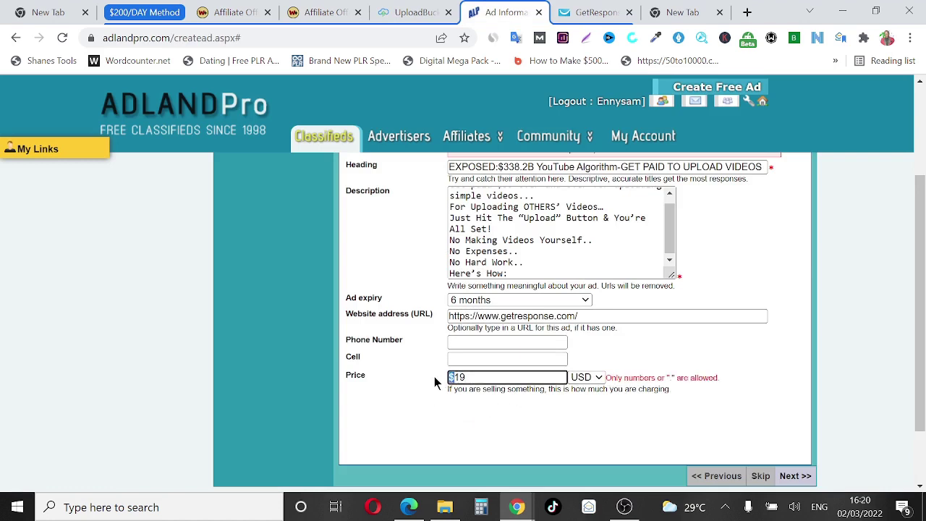
pyautogui.press('BackSpace')
pyautogui.click(453, 418)
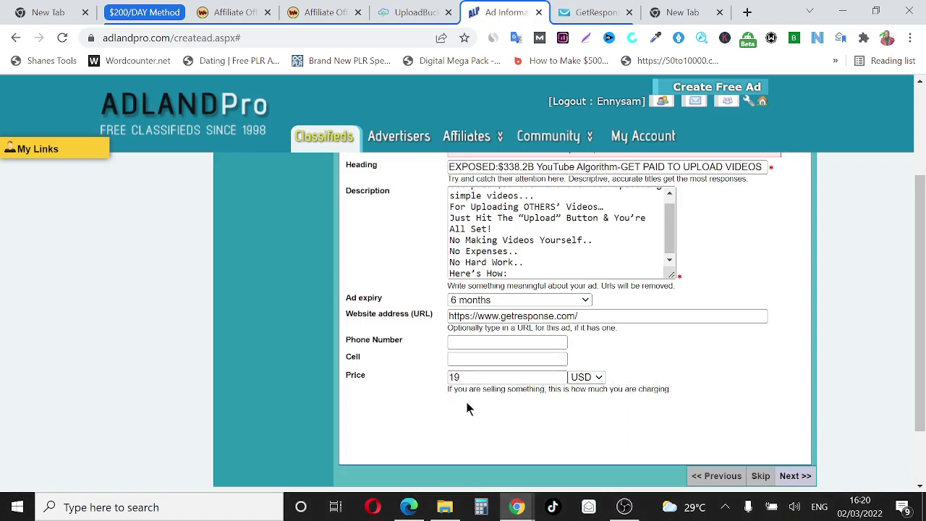
# - Check over the completed ad information and continue to the Photos stage
pyautogui.scroll(2, 677, 431)
pyautogui.scroll(-2, 674, 419)
pyautogui.click(787, 477)
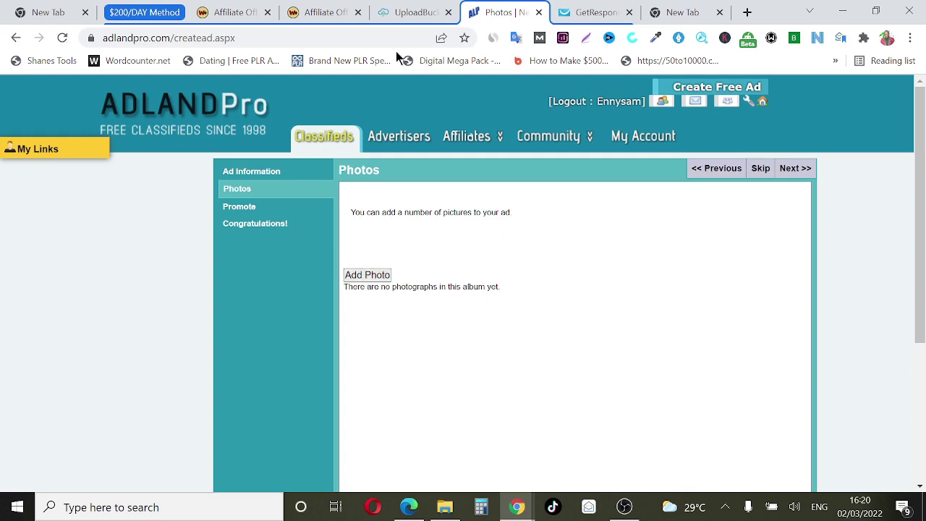
# - Find the customer earnings testimonials on the UploadBucks sales page and capture a rectangular screenshot of the first row of three people
pyautogui.click(409, 12)
pyautogui.scroll(13, 432, 250)
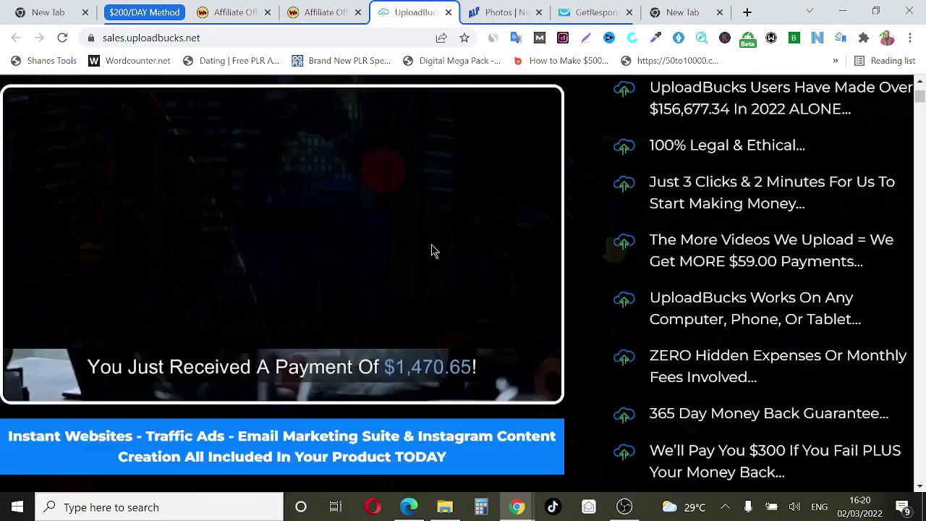
pyautogui.scroll(-9, 434, 250)
pyautogui.scroll(-15, 433, 257)
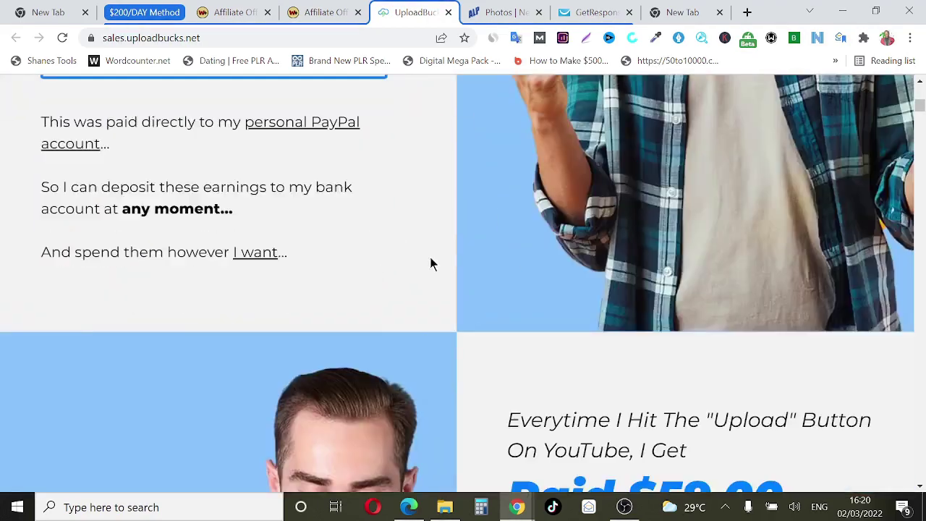
pyautogui.scroll(-4, 432, 264)
pyautogui.scroll(8, 431, 264)
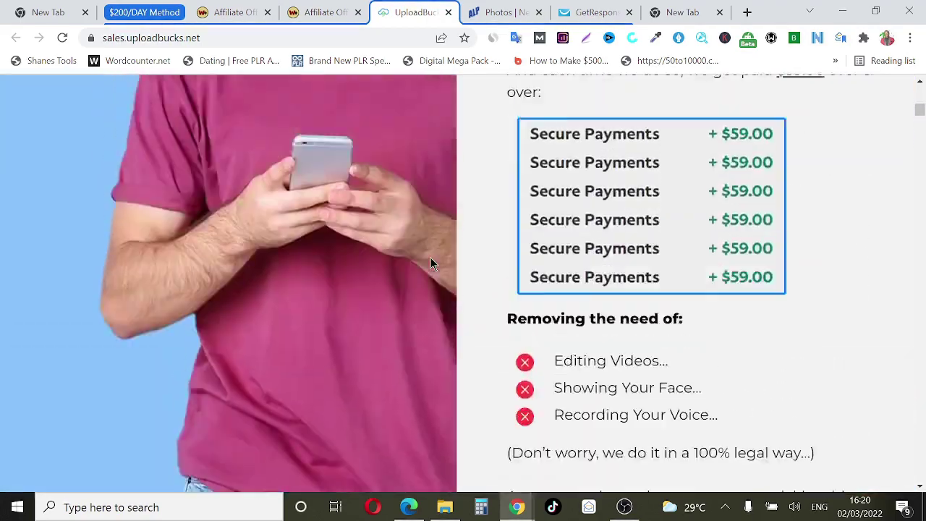
pyautogui.scroll(-11, 432, 264)
pyautogui.scroll(-3, 432, 264)
pyautogui.scroll(3, 432, 264)
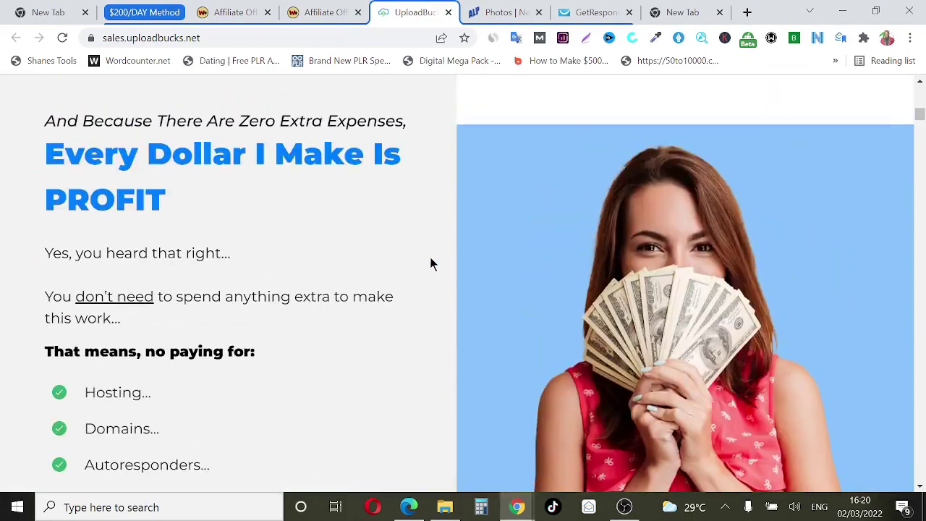
pyautogui.scroll(-9, 432, 264)
pyautogui.scroll(3, 430, 264)
pyautogui.scroll(-8, 429, 263)
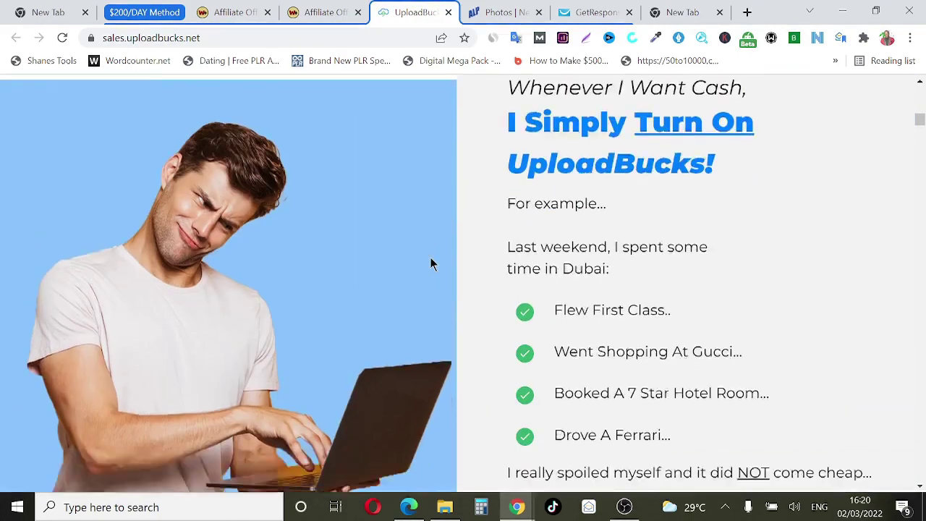
pyautogui.scroll(3, 430, 262)
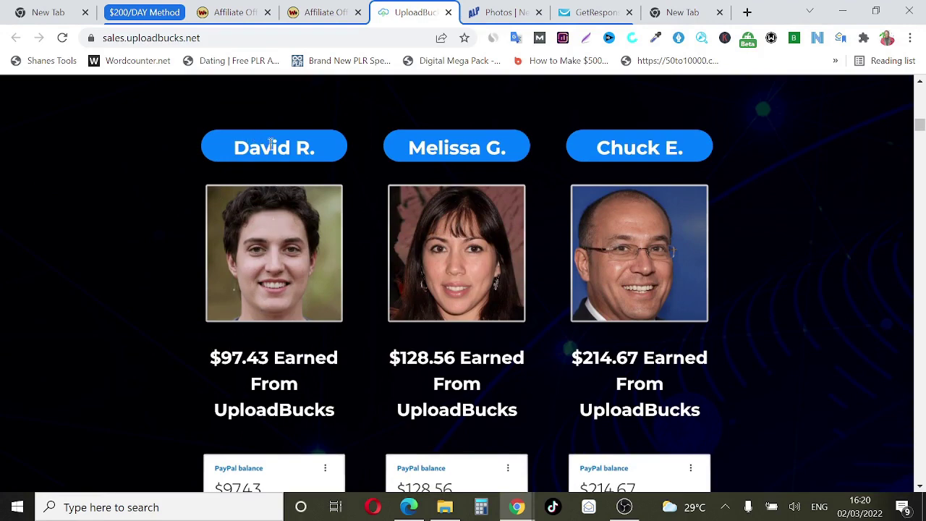
pyautogui.press('super+shift+s')
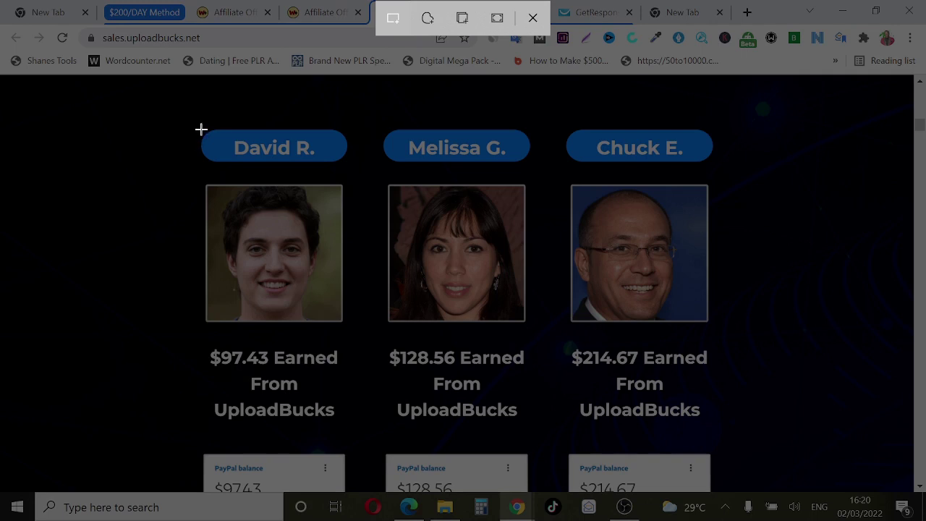
pyautogui.moveTo(192, 120); pyautogui.dragTo(730, 439)
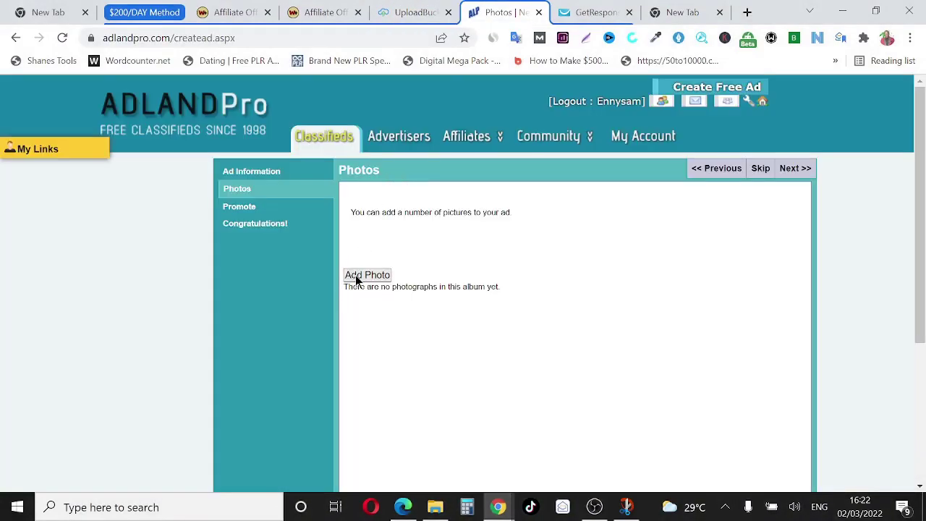
# - Add the testimonial screenshot file ending in 162124.png as a photo to the AdlandPro ad, leaving its description empty
pyautogui.click(355, 276)
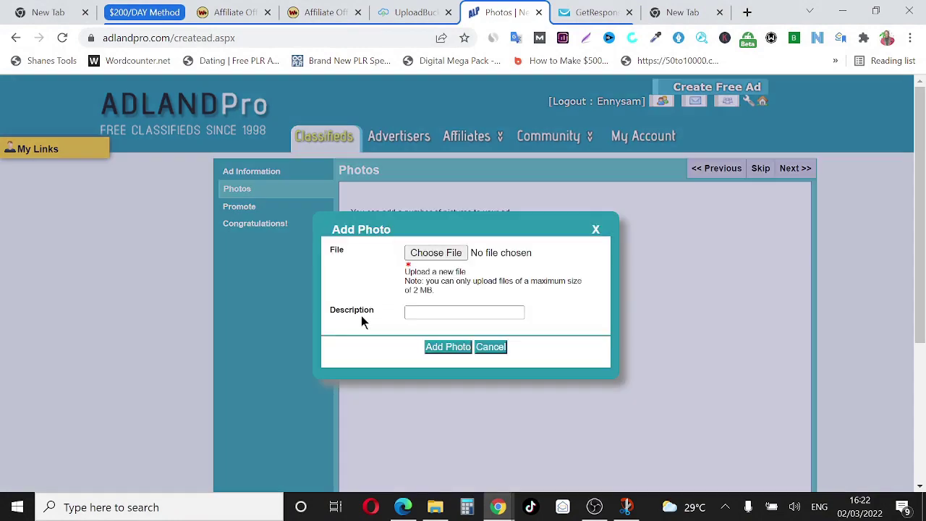
pyautogui.click(434, 255)
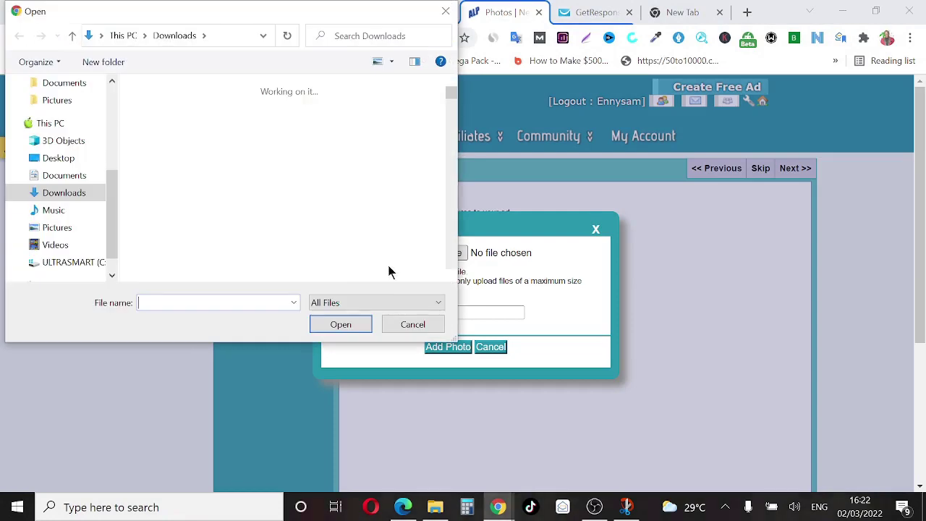
pyautogui.click(169, 144)
pyautogui.click(338, 325)
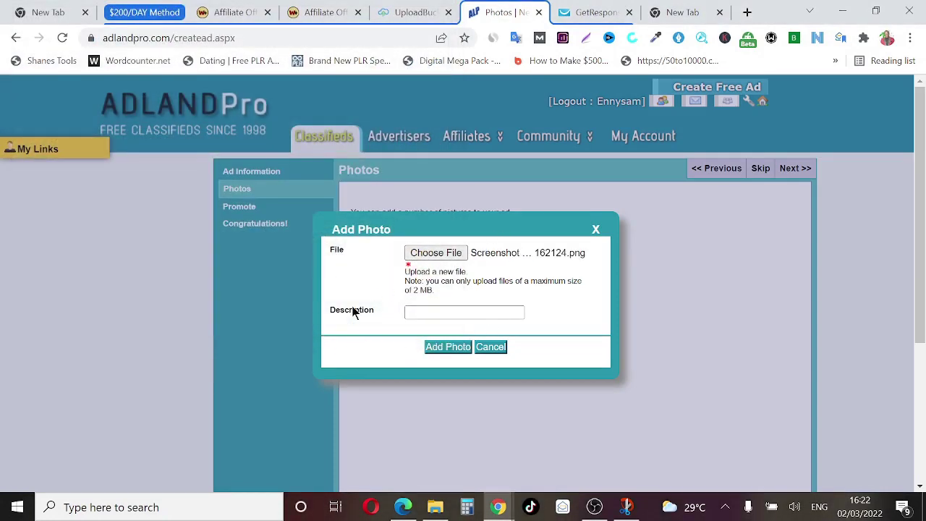
pyautogui.click(413, 314)
pyautogui.click(445, 348)
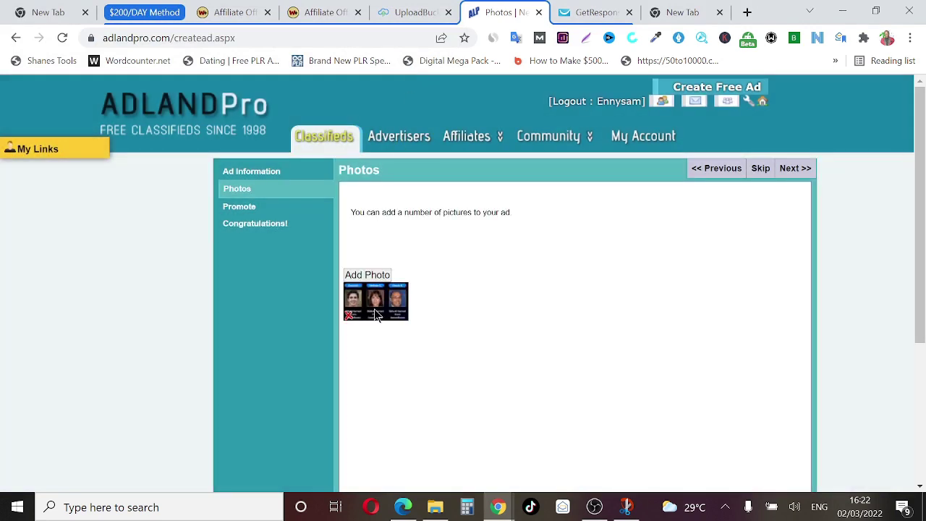
# - Look through the other customer testimonials on the UploadBucks sales page for further photo material
pyautogui.click(412, 14)
pyautogui.scroll(-10, 445, 315)
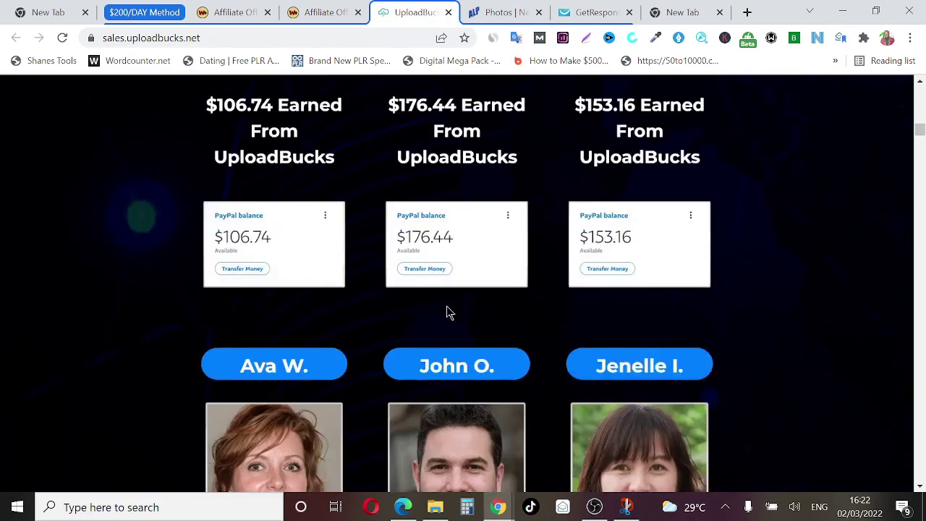
pyautogui.scroll(-10, 449, 304)
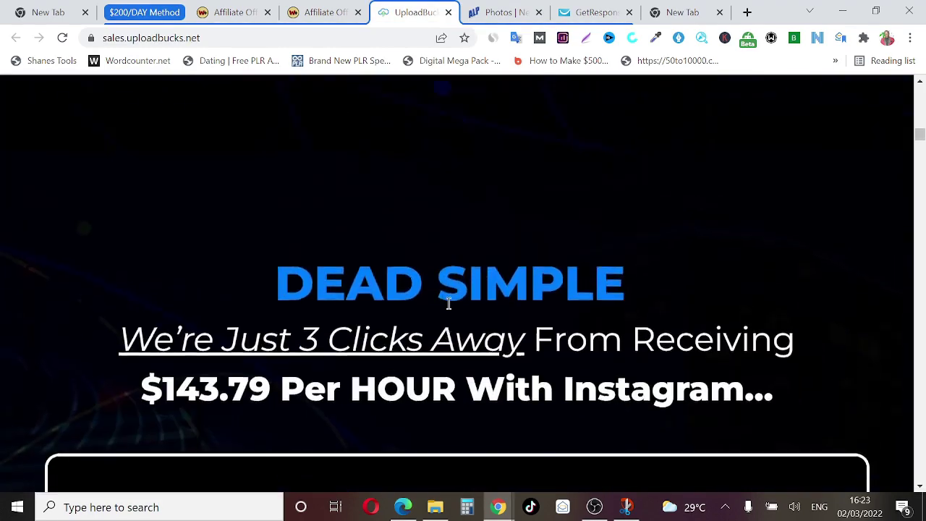
pyautogui.scroll(2, 448, 304)
pyautogui.scroll(-4, 450, 304)
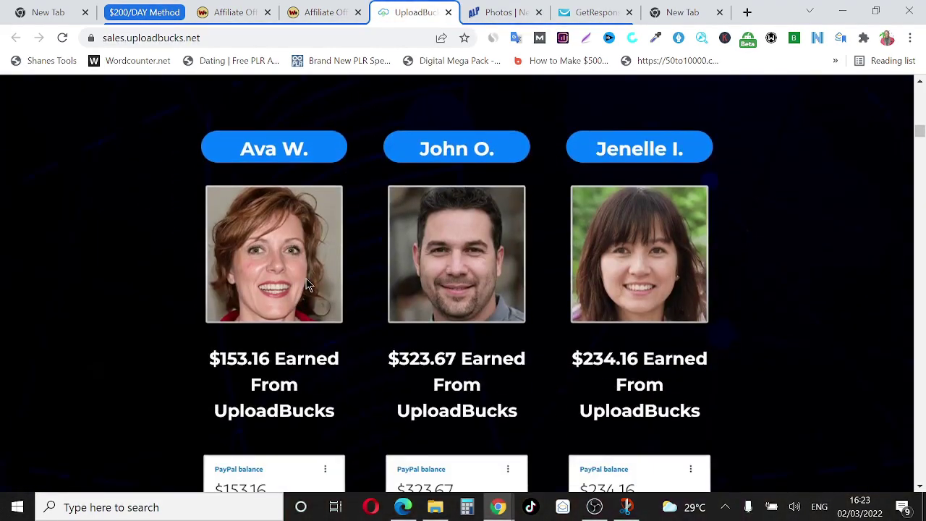
pyautogui.scroll(-10, 537, 384)
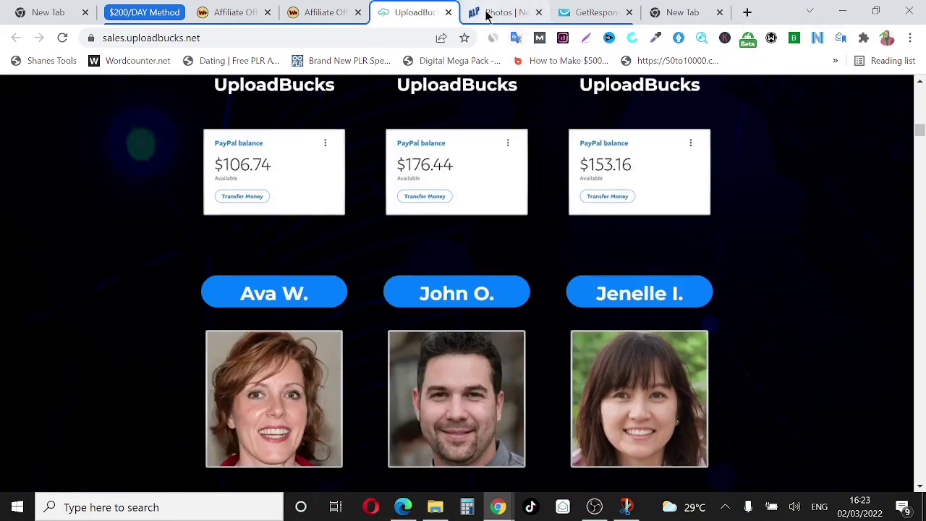
# - Return to the AdlandPro ad, check the uploaded photo and continue to the Promote stage
pyautogui.click(489, 13)
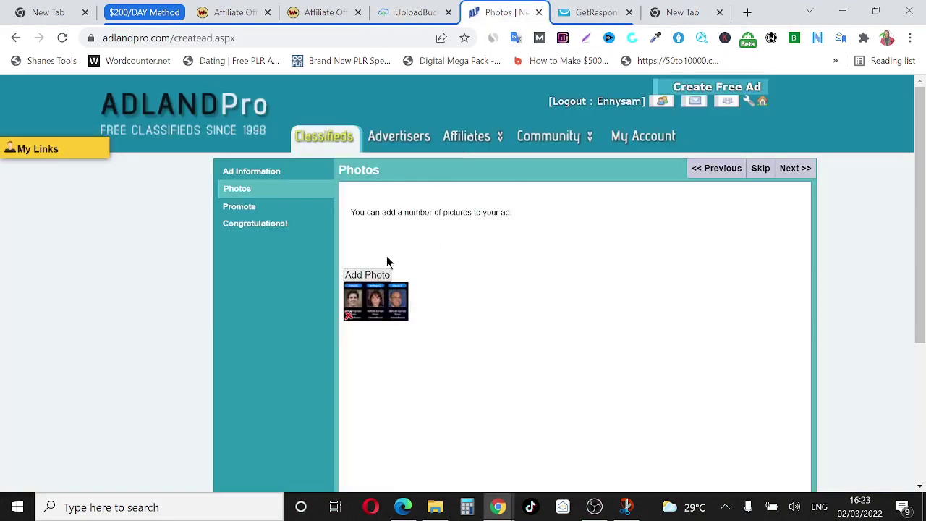
pyautogui.scroll(-2, 477, 290)
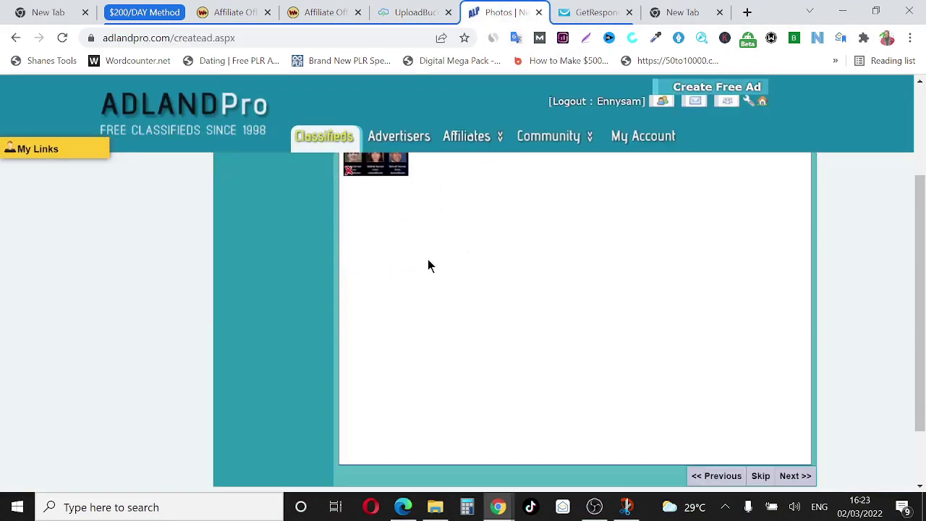
pyautogui.scroll(2, 427, 264)
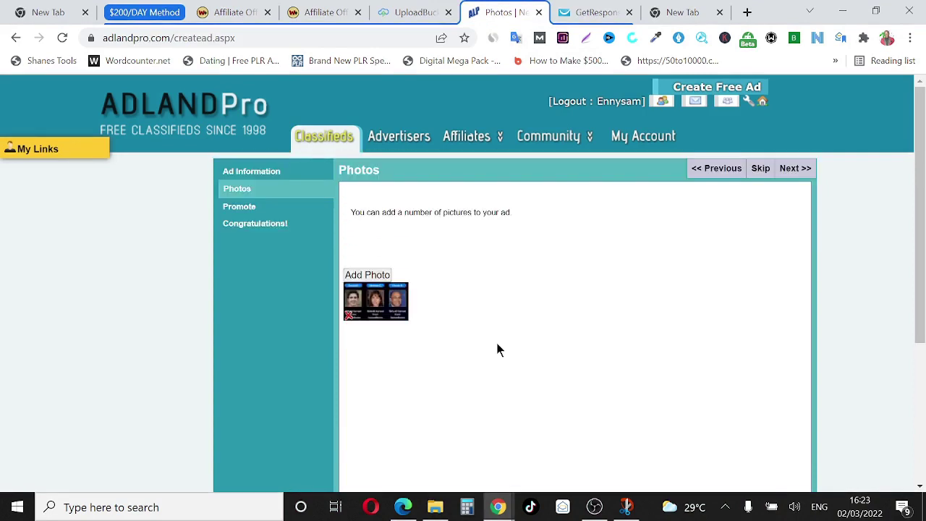
pyautogui.scroll(-3, 503, 336)
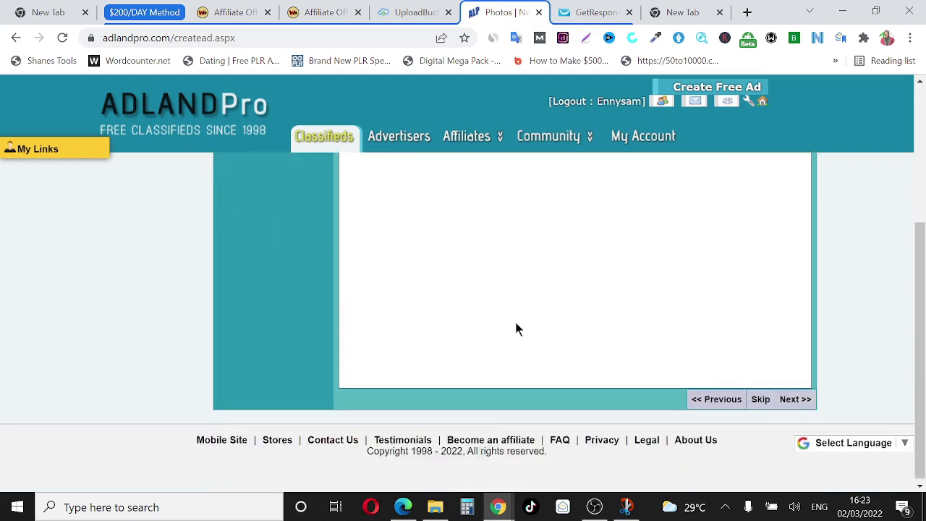
pyautogui.scroll(3, 564, 312)
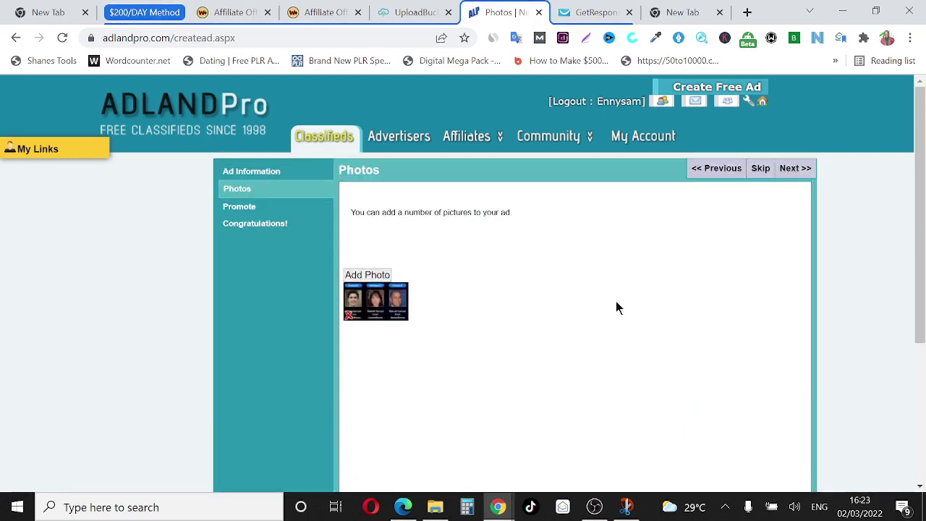
pyautogui.click(786, 171)
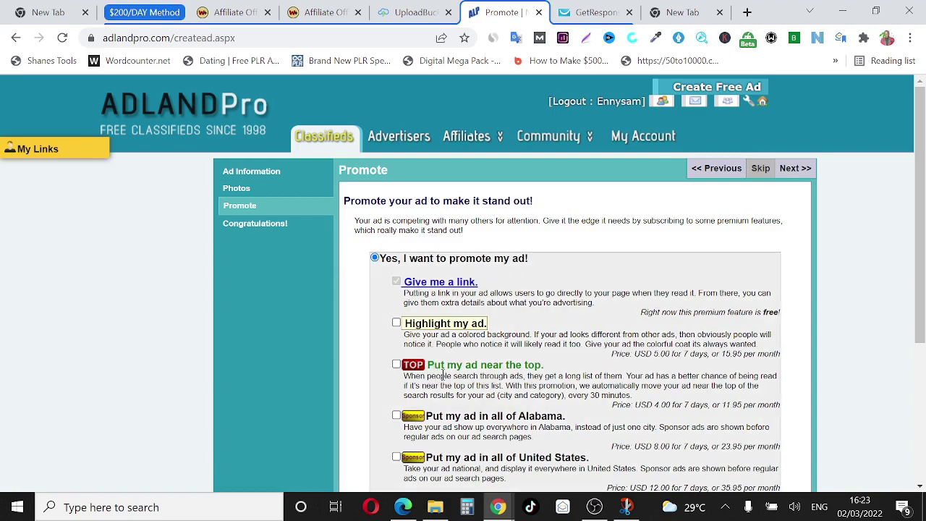
# - Examine the paid promotion options, their prices and the free option of keeping a link without promoting the ad
pyautogui.scroll(-2, 444, 375)
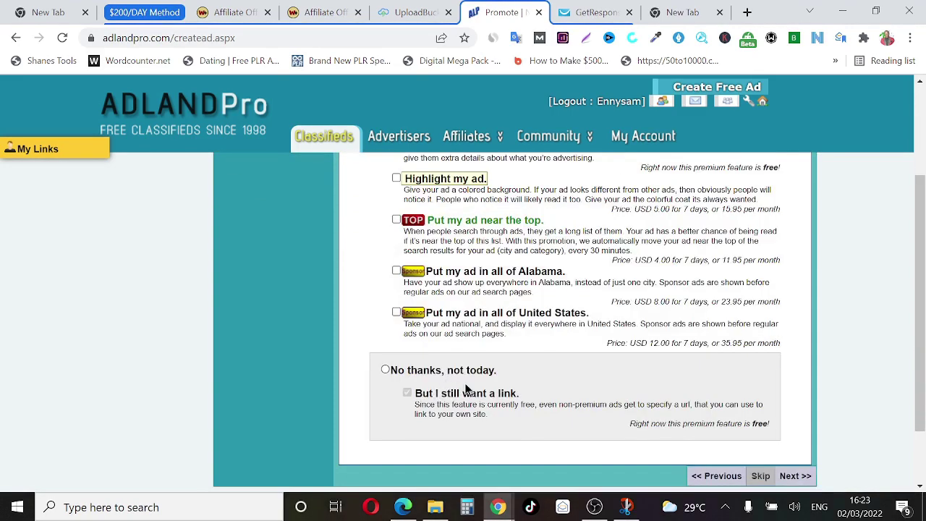
pyautogui.scroll(2, 453, 356)
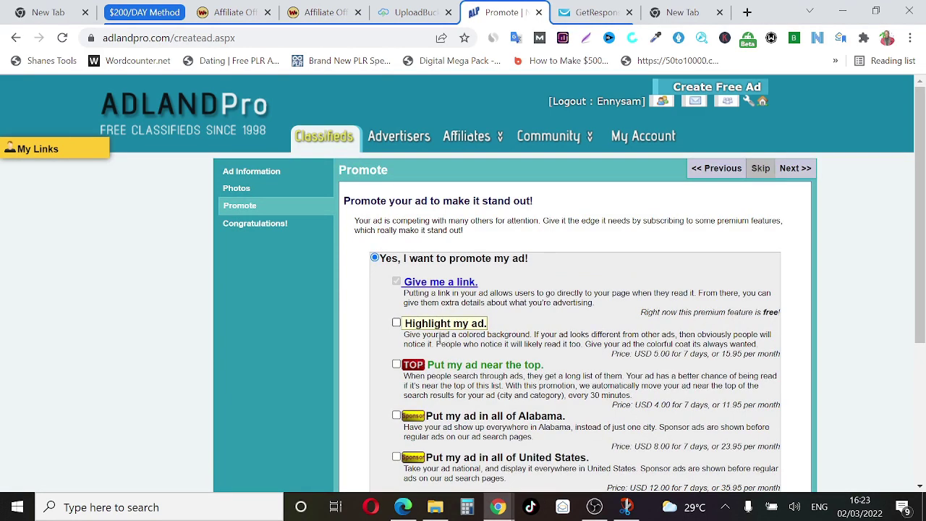
pyautogui.scroll(-1, 433, 390)
pyautogui.scroll(-2, 489, 321)
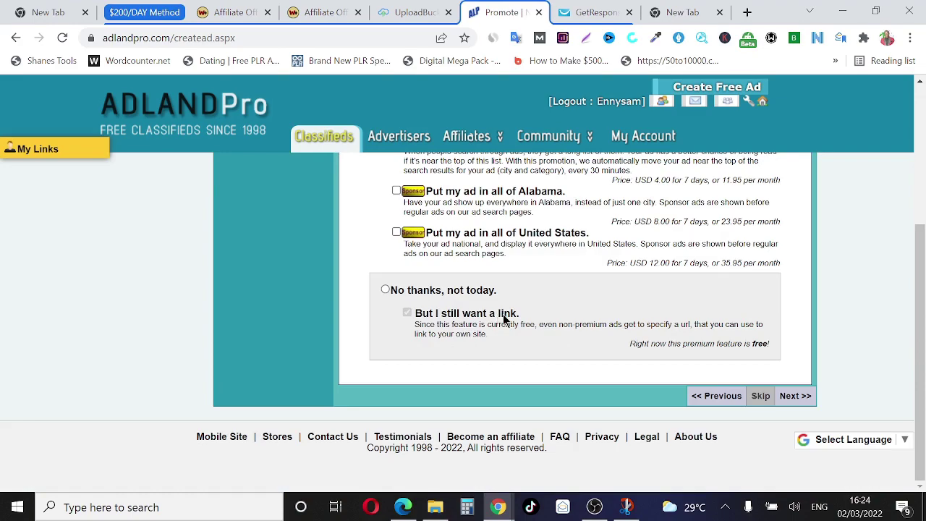
pyautogui.scroll(3, 504, 320)
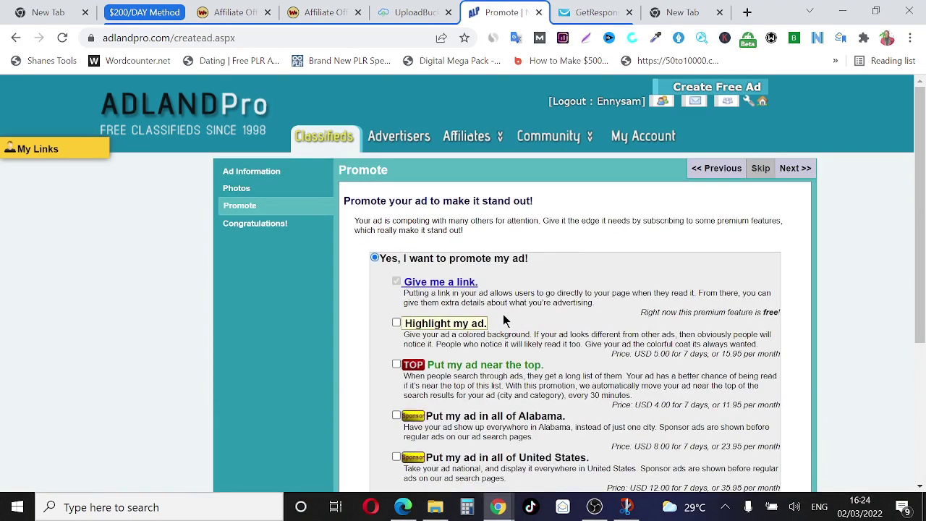
pyautogui.scroll(-3, 504, 320)
pyautogui.scroll(3, 515, 323)
pyautogui.scroll(-3, 524, 322)
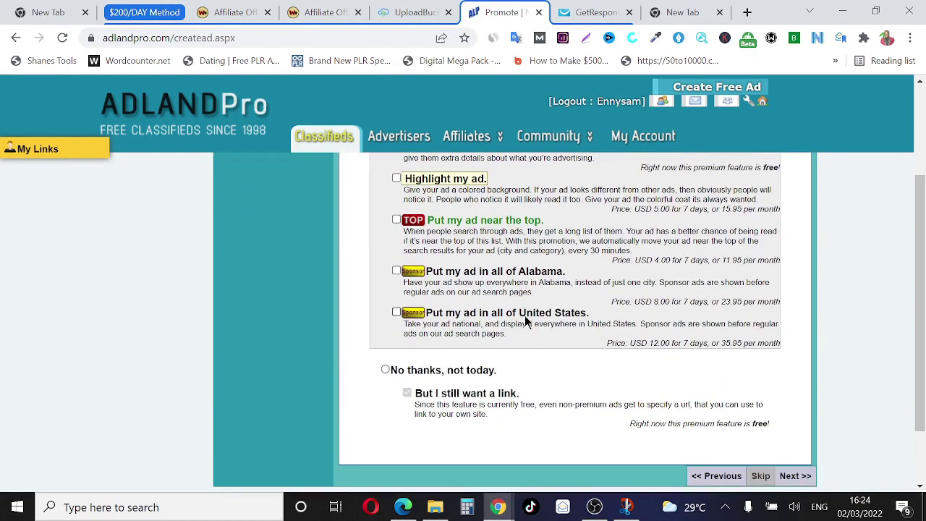
pyautogui.scroll(1, 526, 313)
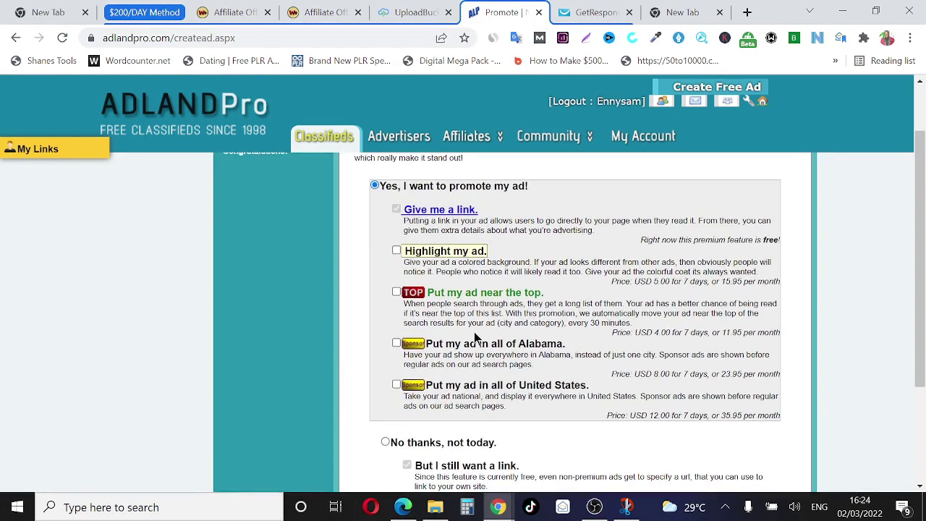